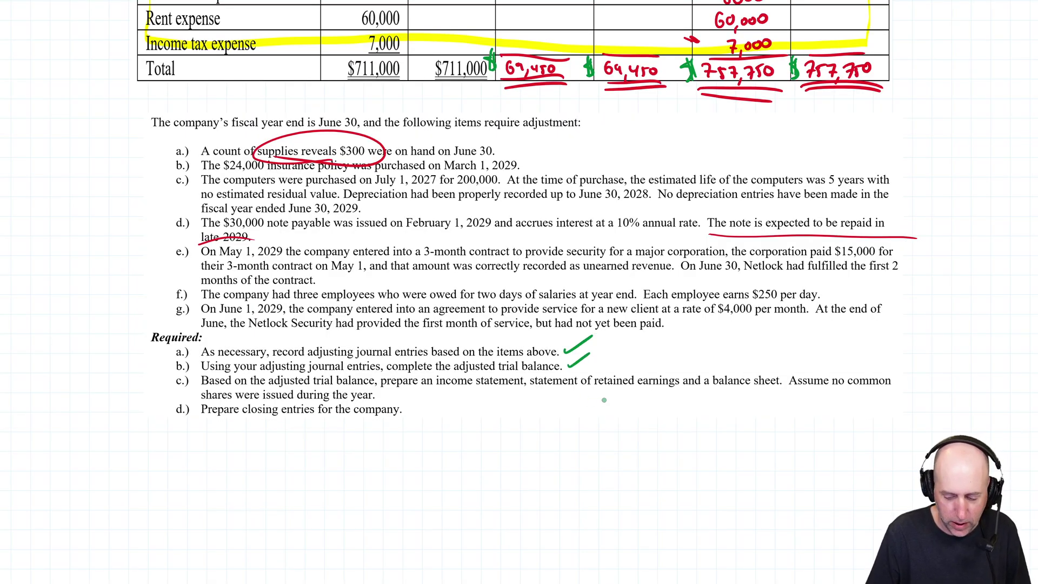
Draw a green check mark on required item c.) to mark it done
left_click_drag(393, 390, 425, 378)
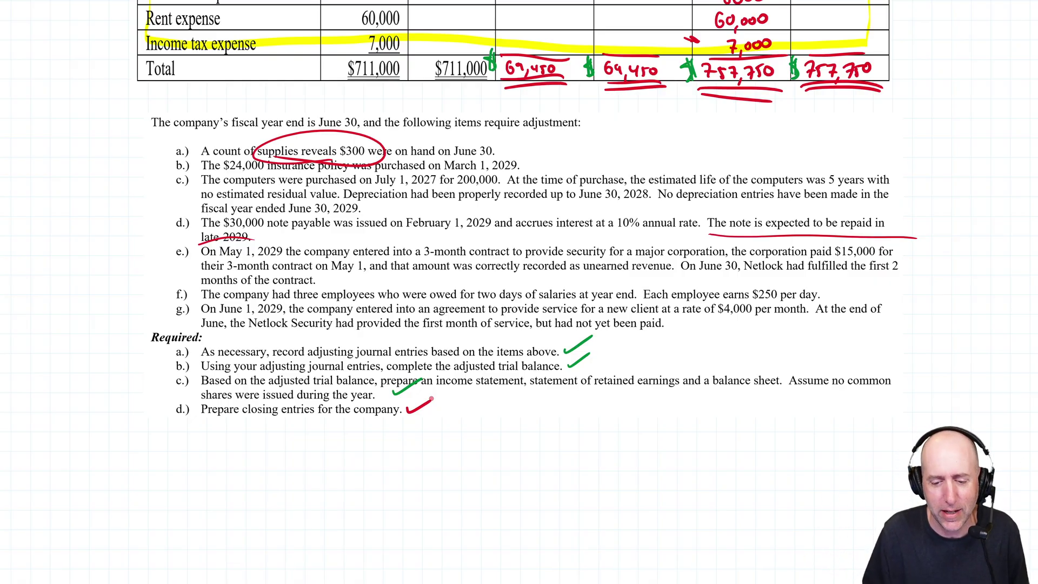
Scroll up to the full worksheet and tick the Adjusted TB columns in red
scroll(431, 399, "up", 5)
scroll(357, 292, "up", 3)
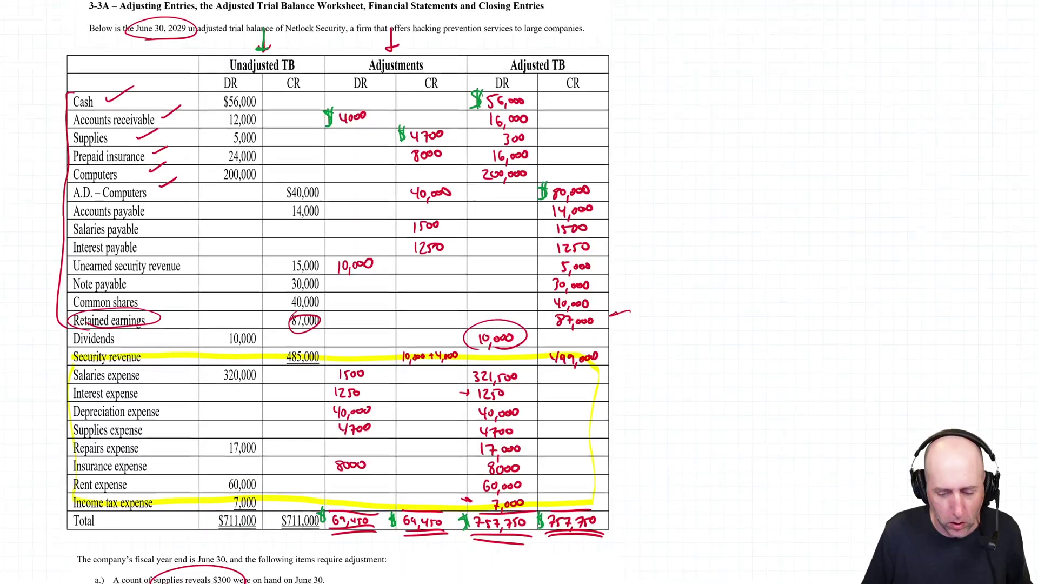
left_click_drag(551, 44, 562, 33)
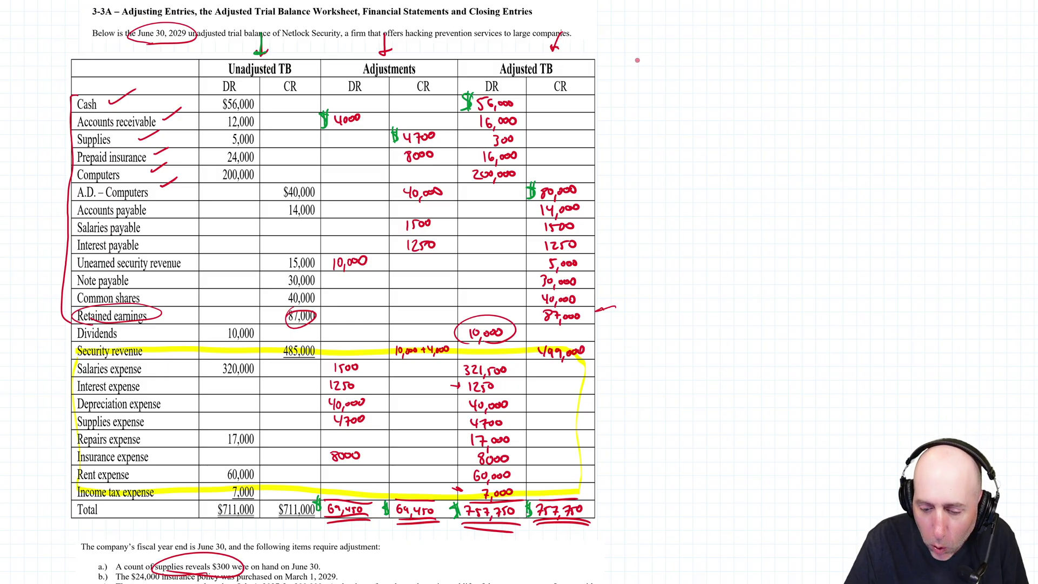
Write "Reset" in quotation marks to the right of the worksheet
mouse_move(637, 48)
left_mouse_down()
mouse_move(639, 69)
mouse_move(677, 69)
left_mouse_up()
left_click_drag(671, 60, 684, 59)
left_click_drag(628, 35, 627, 41)
left_click_drag(634, 34, 693, 38)
left_click_drag(640, 81, 640, 95)
left_click_drag(641, 83, 648, 96)
Write Rev, Exp, Divs to Ø beneath "Reset"
left_click_drag(650, 92, 663, 96)
mouse_move(662, 97)
left_mouse_down()
mouse_move(667, 85)
mouse_move(649, 121)
mouse_move(665, 117)
mouse_move(661, 132)
left_mouse_up()
left_click_drag(644, 136, 644, 148)
mouse_move(654, 142)
left_mouse_down()
mouse_move(664, 138)
mouse_move(657, 172)
left_mouse_up()
mouse_move(653, 167)
left_mouse_down()
mouse_move(665, 169)
mouse_move(658, 187)
mouse_move(680, 178)
left_mouse_up()
Finish the note with Through Retained Earnings
left_click_drag(632, 218, 631, 236)
left_click_drag(621, 221, 686, 238)
left_click_drag(687, 232, 694, 232)
left_click_drag(695, 223, 694, 238)
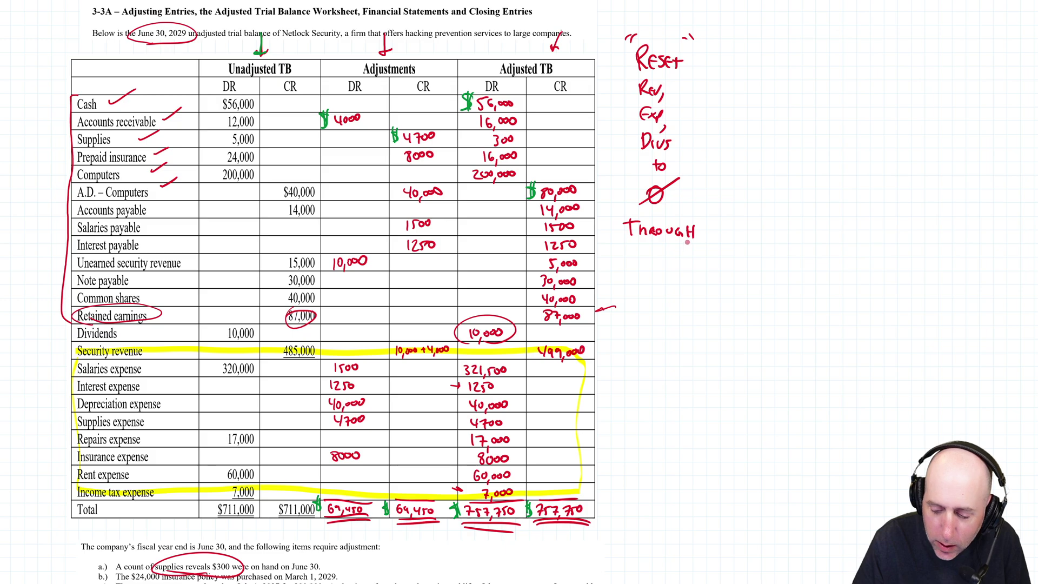
left_click_drag(629, 249, 640, 264)
left_click_drag(641, 254, 661, 264)
mouse_move(663, 264)
left_mouse_down()
mouse_move(678, 254)
mouse_move(683, 265)
mouse_move(636, 280)
mouse_move(649, 283)
mouse_move(649, 273)
left_mouse_up()
mouse_move(649, 274)
left_mouse_down()
mouse_move(655, 286)
mouse_move(654, 274)
left_mouse_up()
mouse_move(654, 274)
left_mouse_down()
mouse_move(664, 284)
mouse_move(687, 280)
left_mouse_up()
left_click_drag(695, 273, 690, 283)
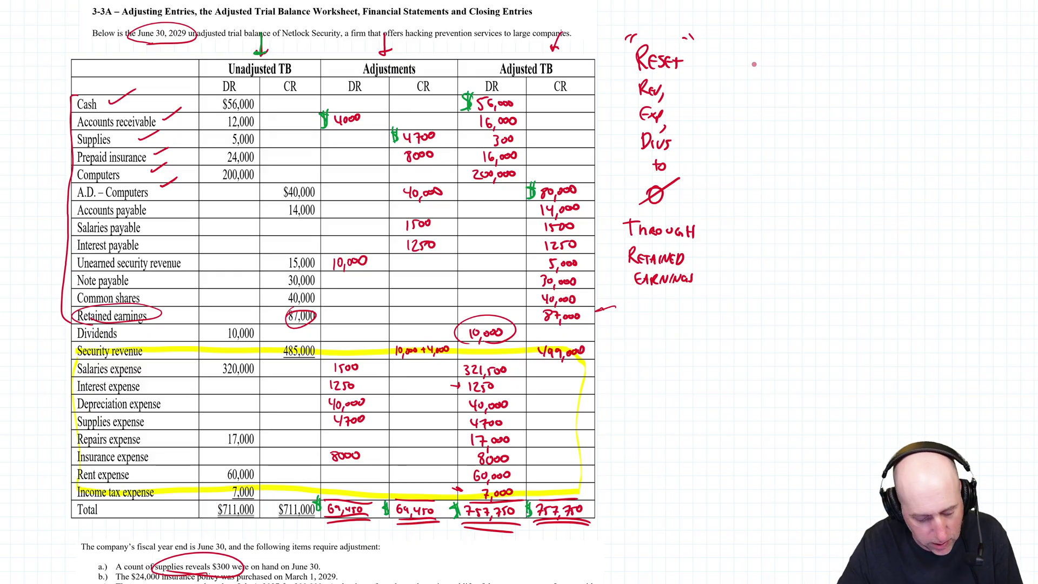
Date the entry June 30, 2029, debit Security Rev 499,000 and begin Salaries Exp
mouse_move(751, 67)
left_mouse_down()
mouse_move(749, 82)
mouse_move(741, 74)
mouse_move(789, 66)
mouse_move(843, 72)
left_mouse_up()
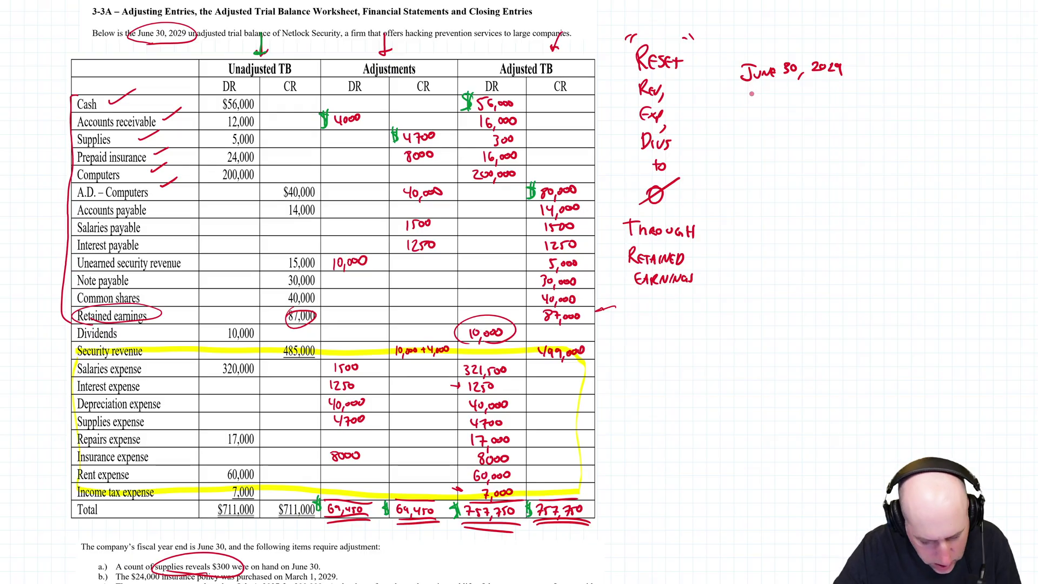
mouse_move(754, 91)
left_mouse_down()
mouse_move(748, 104)
mouse_move(836, 104)
left_mouse_up()
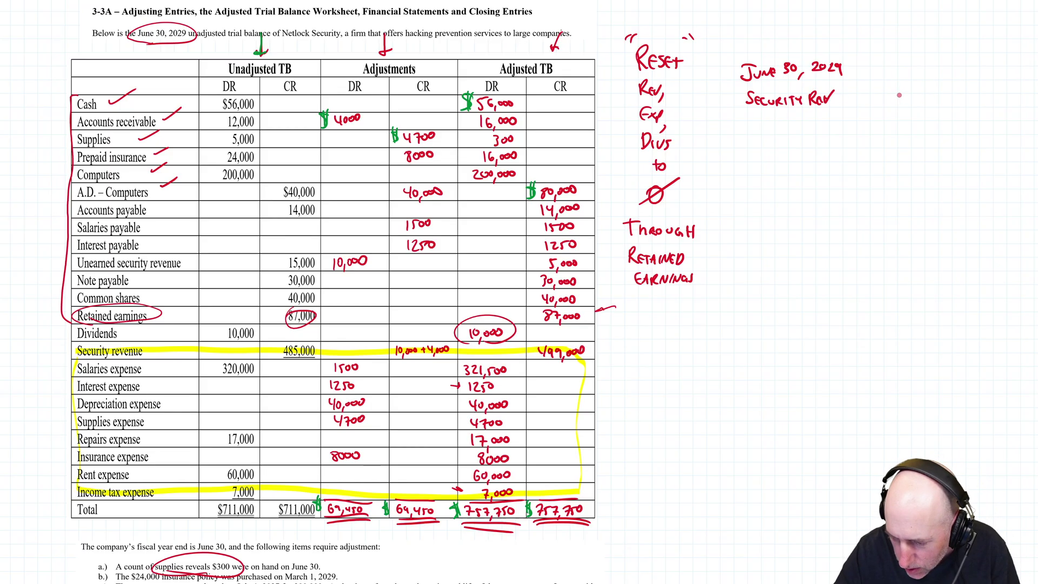
left_click_drag(900, 94, 944, 97)
mouse_move(836, 97)
left_mouse_down()
mouse_move(819, 106)
mouse_move(810, 94)
mouse_move(833, 97)
left_mouse_up()
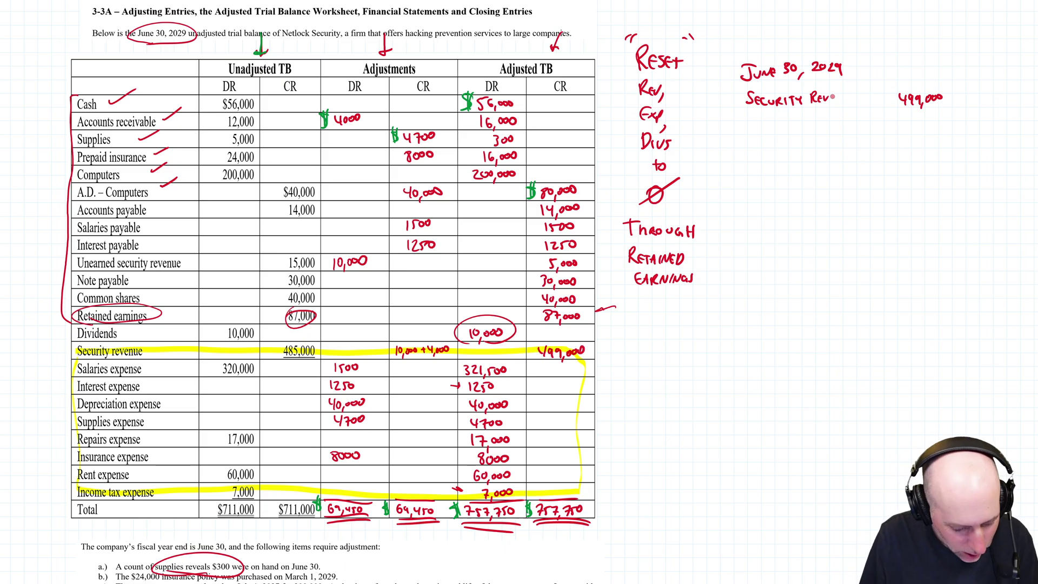
mouse_move(784, 110)
left_mouse_down()
mouse_move(779, 121)
mouse_move(825, 115)
left_mouse_up()
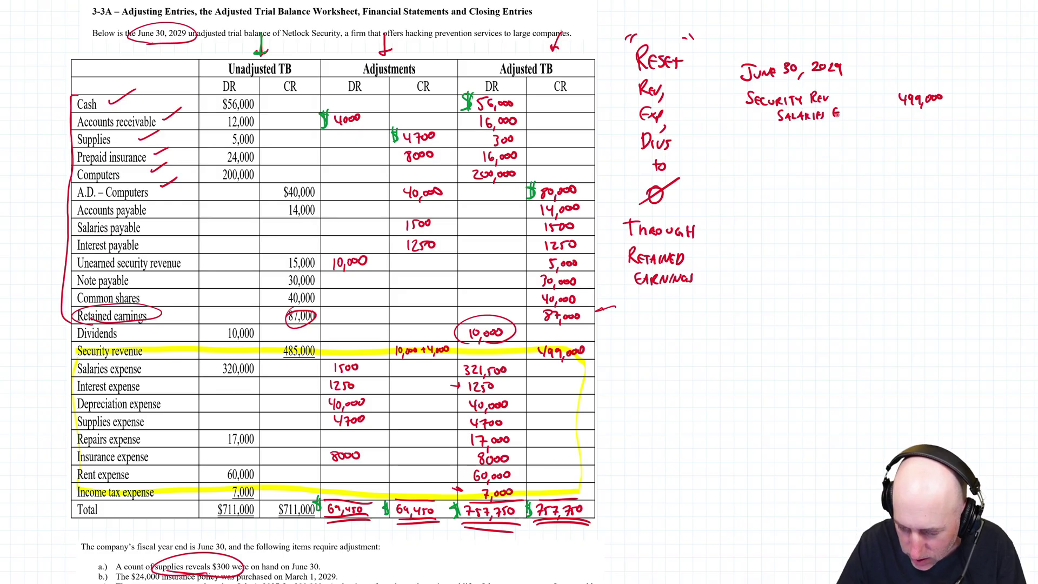
Complete the Salaries Exp line with a 321,500 credit
left_click_drag(839, 113, 849, 115)
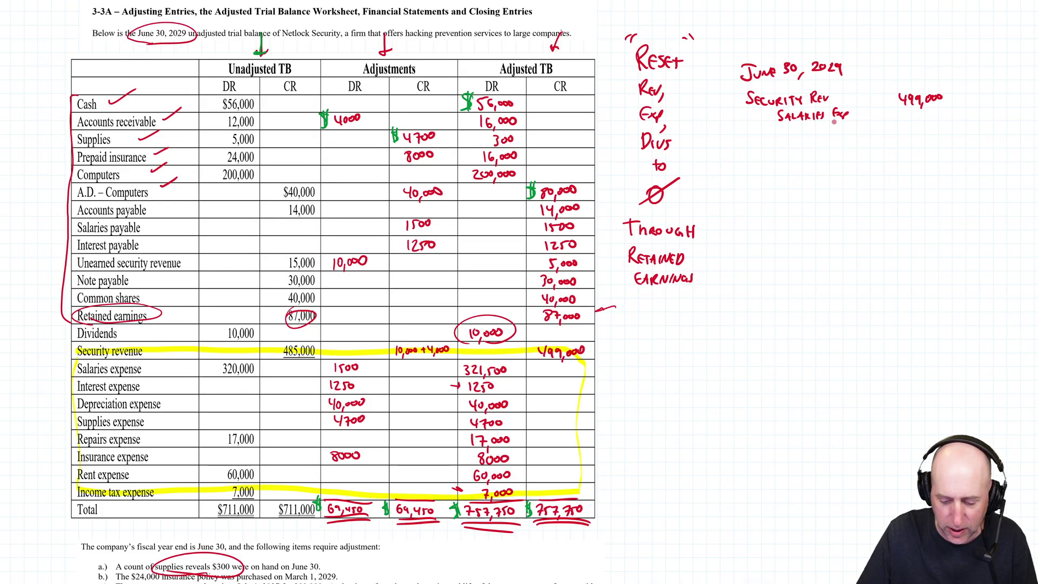
left_click_drag(957, 109, 959, 120)
left_click_drag(968, 112, 981, 122)
mouse_move(990, 111)
left_mouse_down()
mouse_move(986, 118)
mouse_move(999, 116)
left_mouse_up()
left_click_drag(1001, 112, 1001, 119)
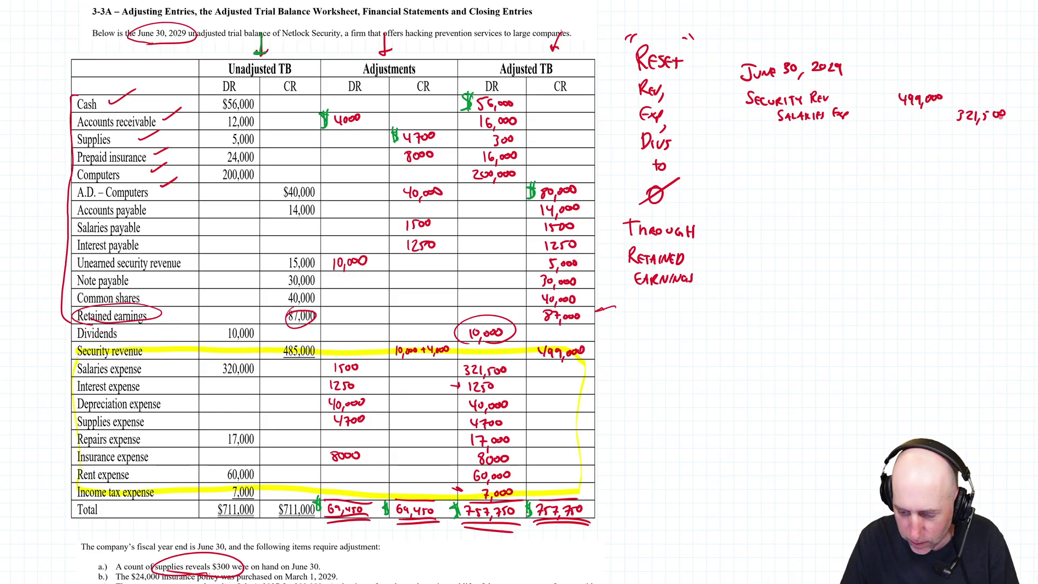
Add an Interest Exp credit line of 1,250
left_click_drag(779, 123, 799, 125)
left_click_drag(795, 125, 815, 133)
left_click_drag(820, 126, 824, 124)
left_click_drag(820, 125, 842, 133)
left_click_drag(842, 127, 843, 137)
left_click_drag(843, 128, 849, 130)
left_click_drag(969, 126, 985, 132)
left_click_drag(995, 124, 994, 124)
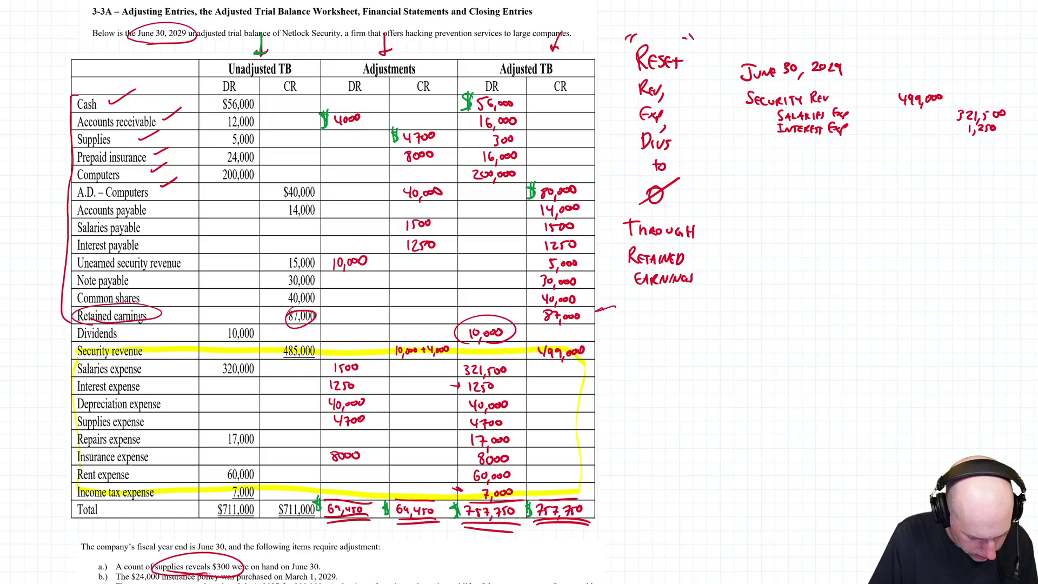
Credit Deprec. Exp 40,000 and Supplies Exp 4,700, then begin the Repairs Exp label
mouse_move(780, 136)
left_mouse_down()
mouse_move(796, 150)
mouse_move(843, 147)
left_mouse_up()
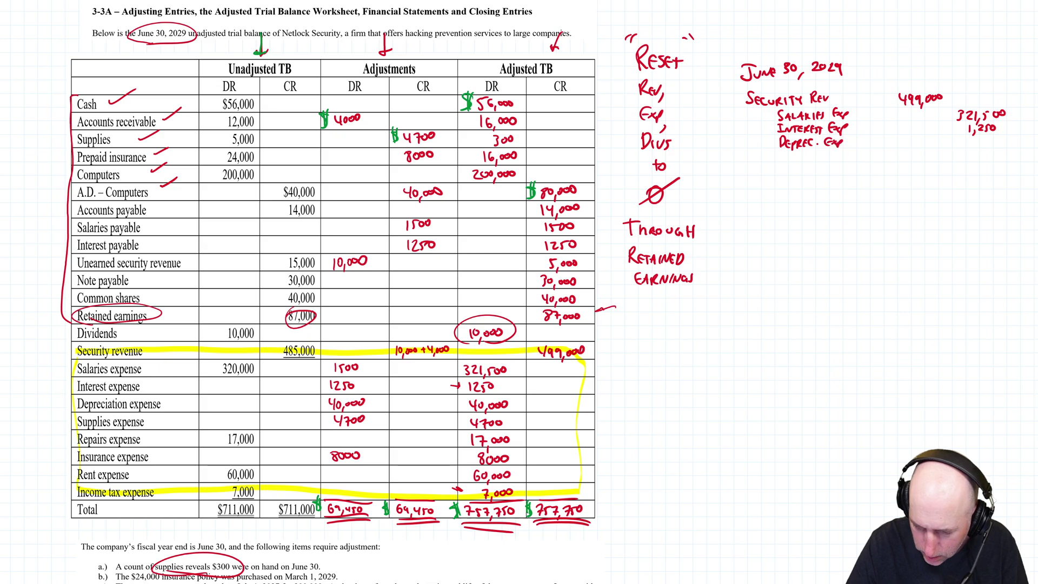
mouse_move(962, 137)
left_mouse_down()
mouse_move(977, 149)
mouse_move(996, 145)
left_mouse_up()
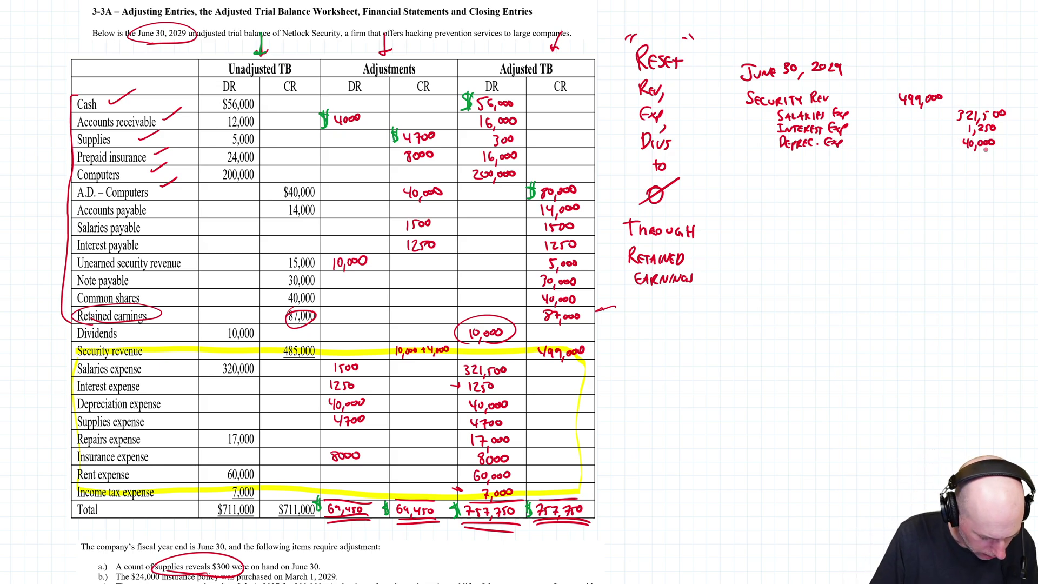
mouse_move(788, 152)
left_mouse_down()
mouse_move(802, 165)
mouse_move(844, 163)
left_mouse_up()
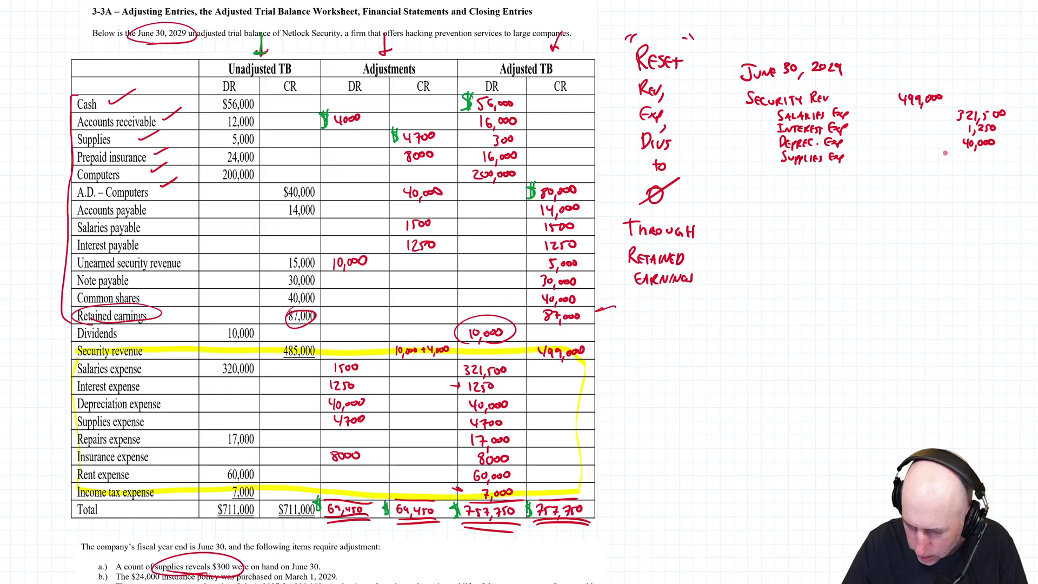
mouse_move(966, 153)
left_mouse_down()
mouse_move(984, 153)
mouse_move(982, 164)
mouse_move(988, 155)
left_mouse_up()
left_click_drag(996, 153, 997, 156)
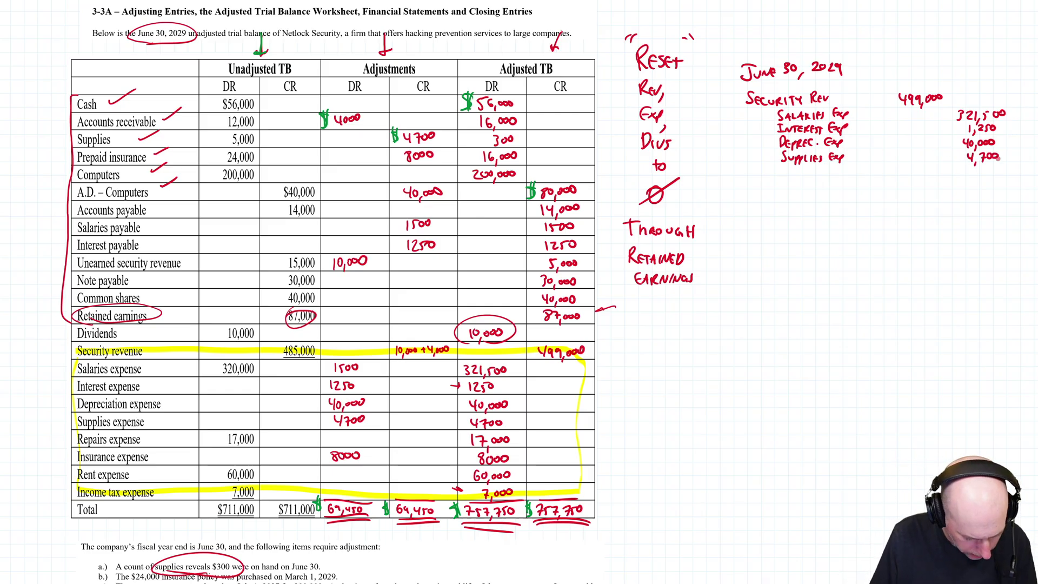
mouse_move(782, 164)
left_mouse_down()
mouse_move(788, 178)
mouse_move(845, 177)
left_mouse_up()
Credit Repairs Exp 17,000, Insurance Exp 8,000 and Rent Exp 60,000
mouse_move(968, 166)
left_mouse_down()
mouse_move(968, 175)
mouse_move(995, 171)
left_mouse_up()
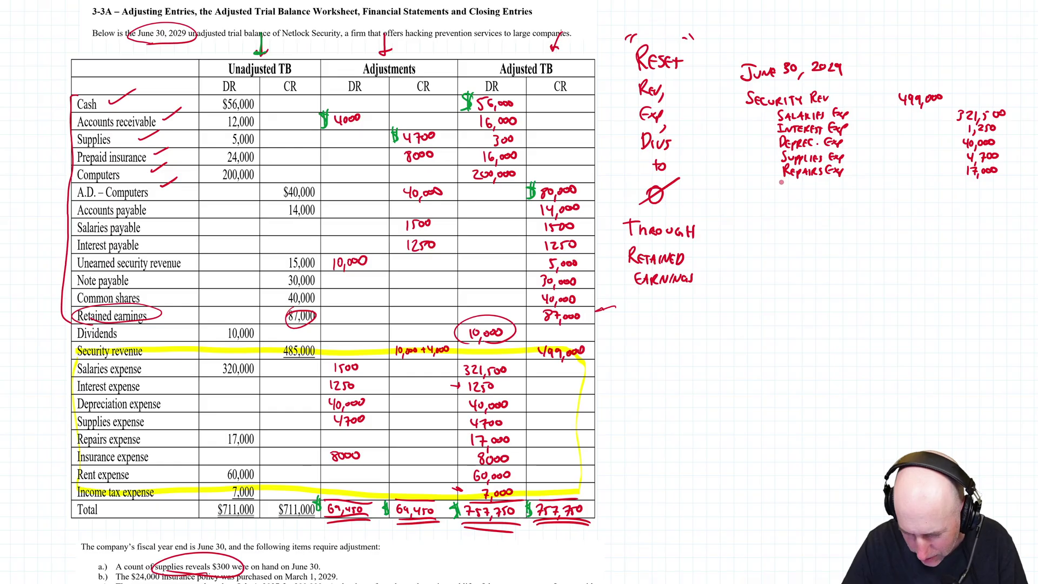
mouse_move(780, 180)
left_mouse_down()
mouse_move(783, 191)
mouse_move(861, 188)
left_mouse_up()
left_click_drag(969, 183, 997, 184)
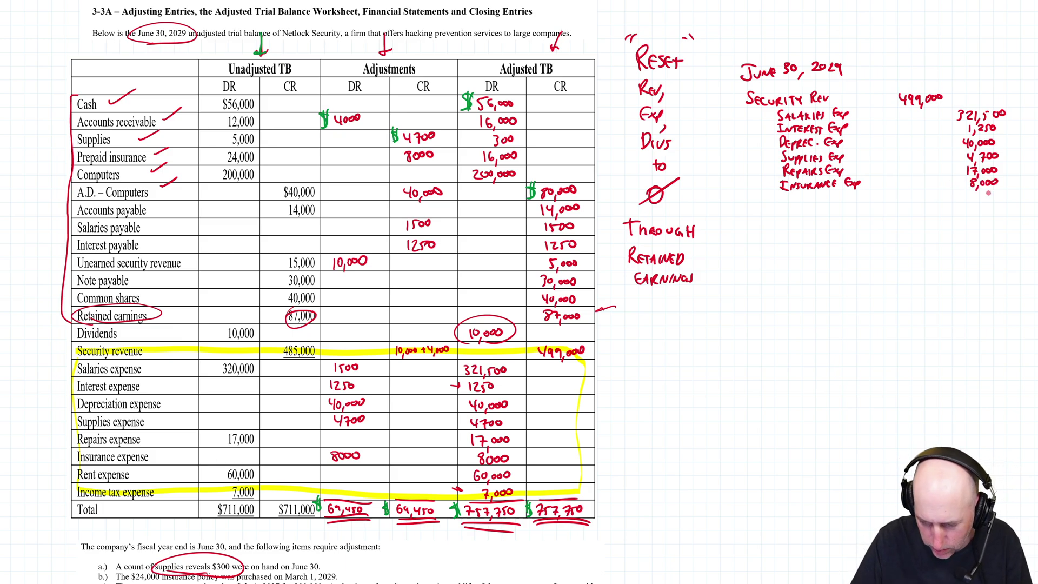
mouse_move(785, 191)
left_mouse_down()
mouse_move(799, 203)
mouse_move(833, 201)
left_mouse_up()
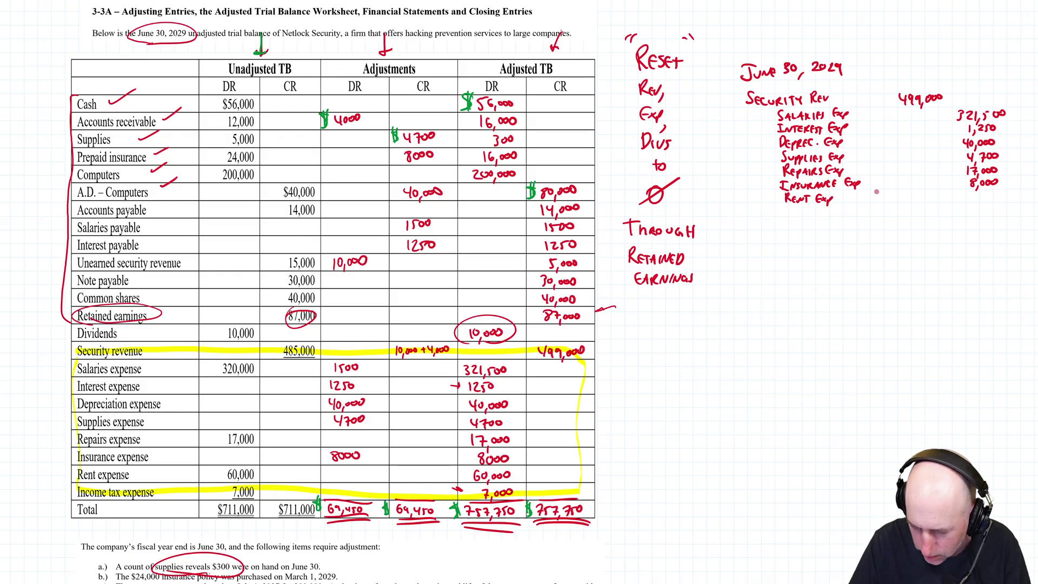
left_click_drag(974, 193, 994, 196)
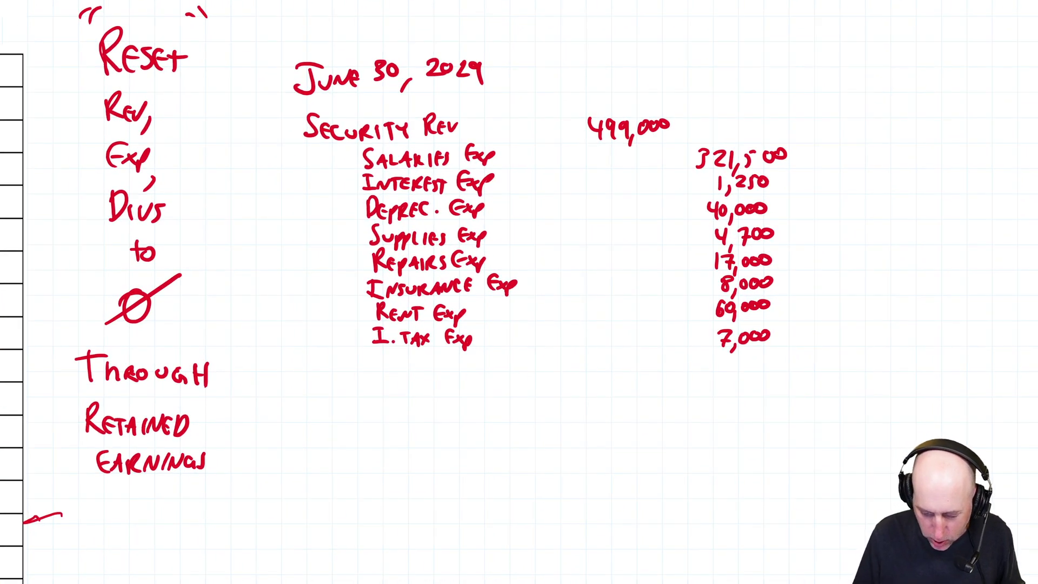
Draw a total line under the entry, then undo it
left_click_drag(569, 430, 667, 427)
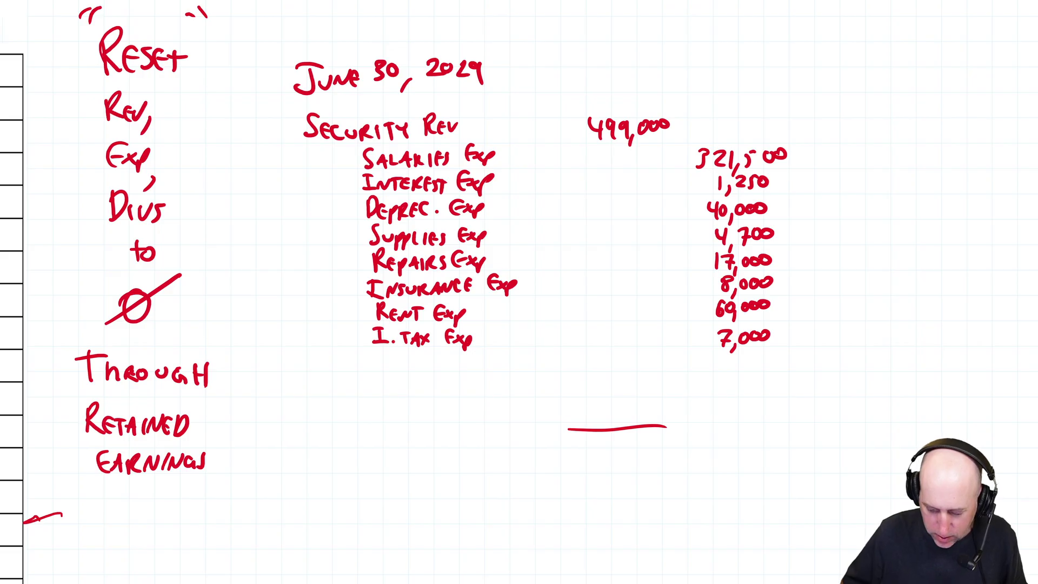
key("ctrl+z")
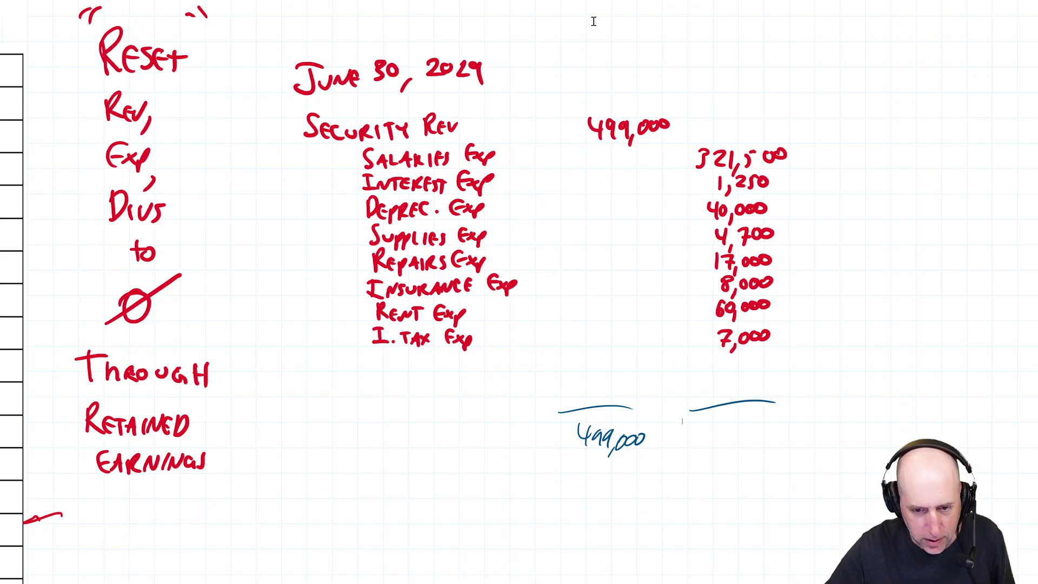
Total the eight expenses in Calculator to 459,450 and write that total on the board
key("alt+Tab")
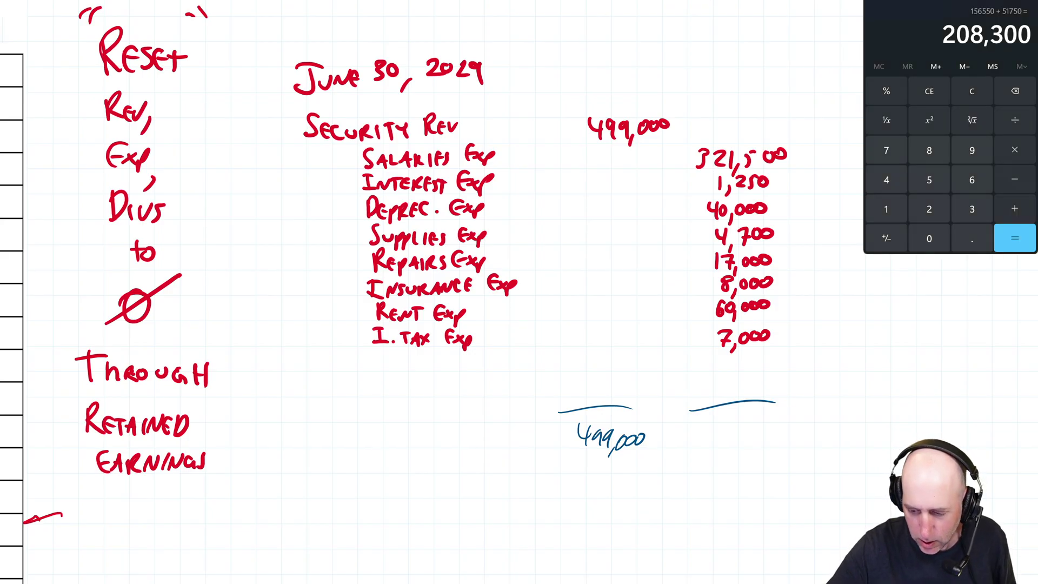
type("321500")
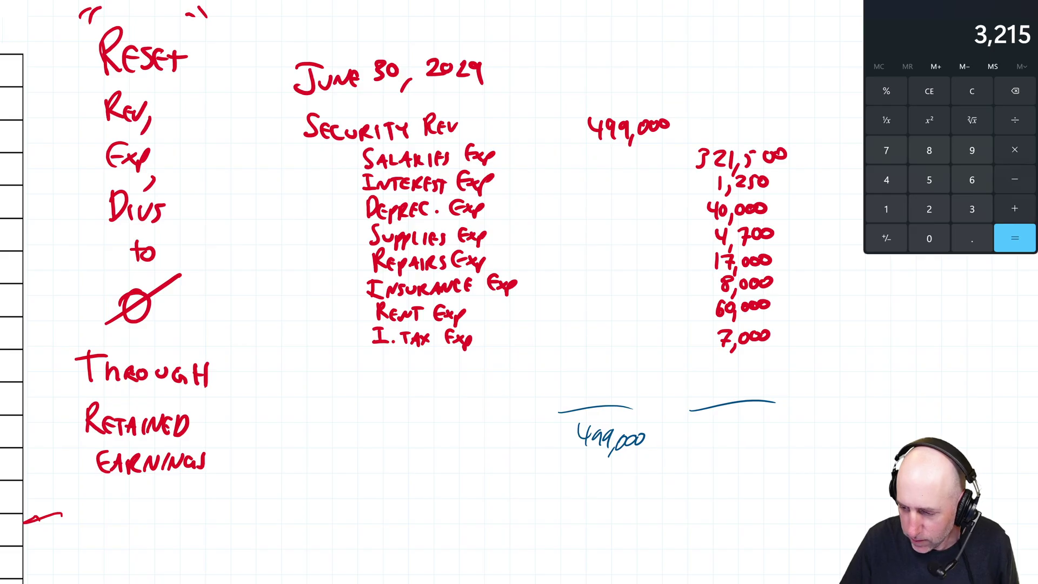
type("+1250")
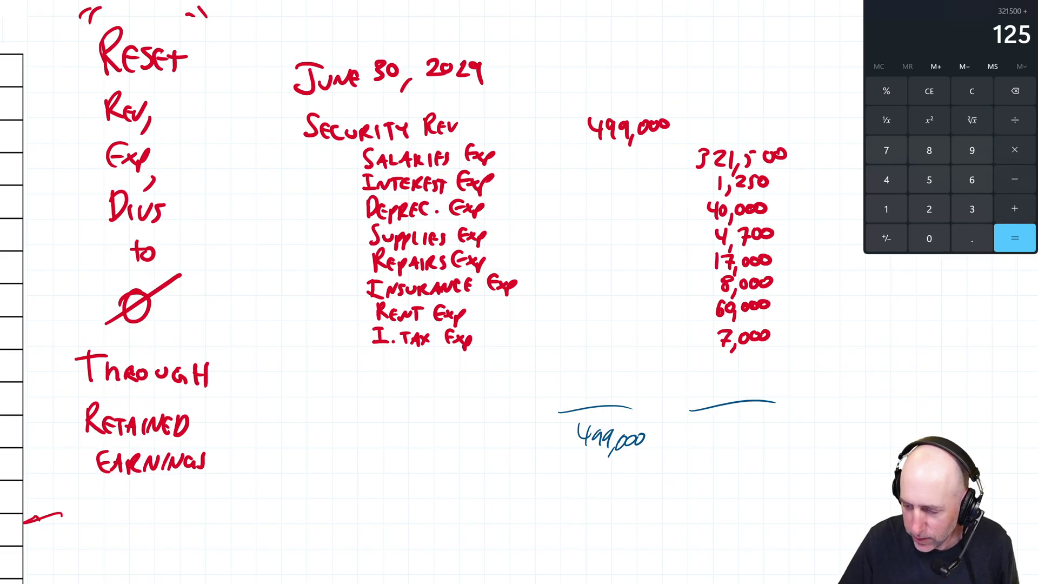
type("+40000")
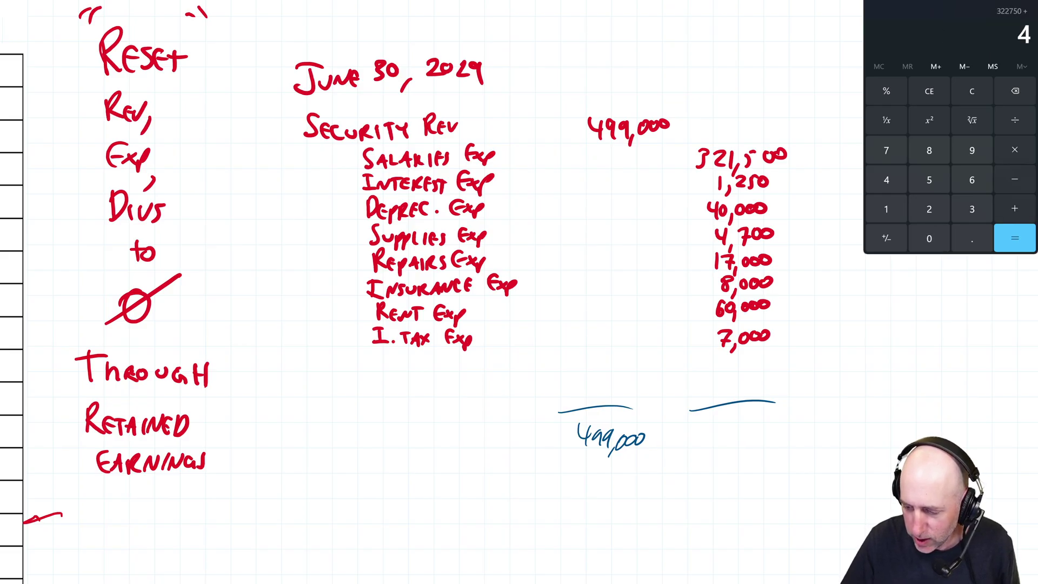
type("+4700")
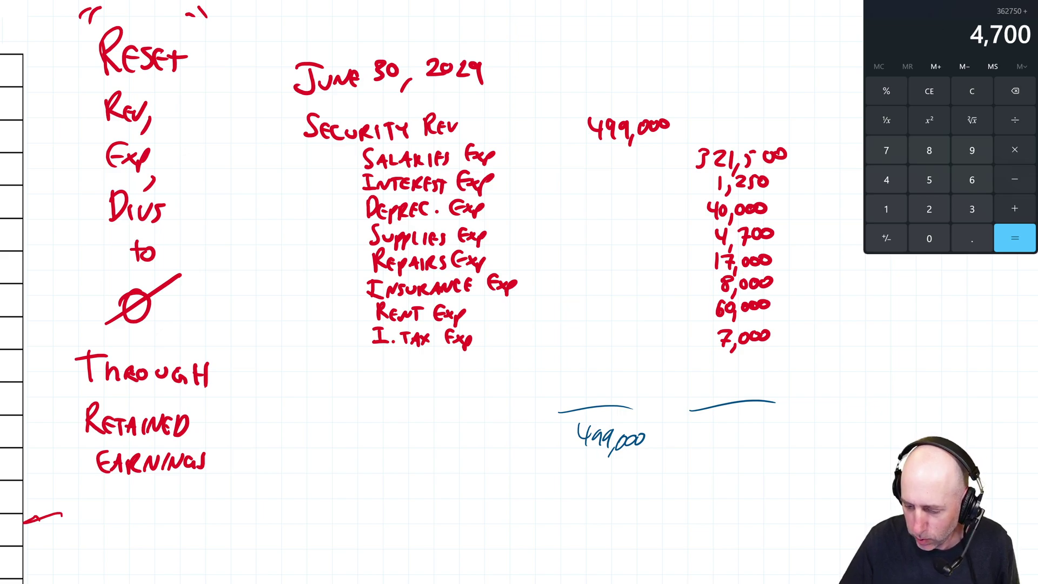
type("+17000")
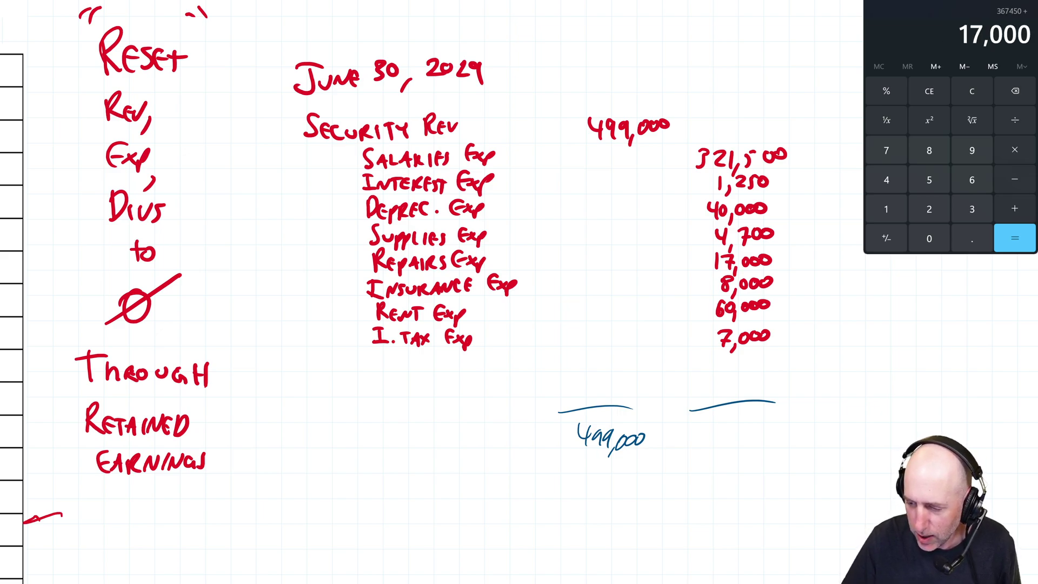
type("+8000")
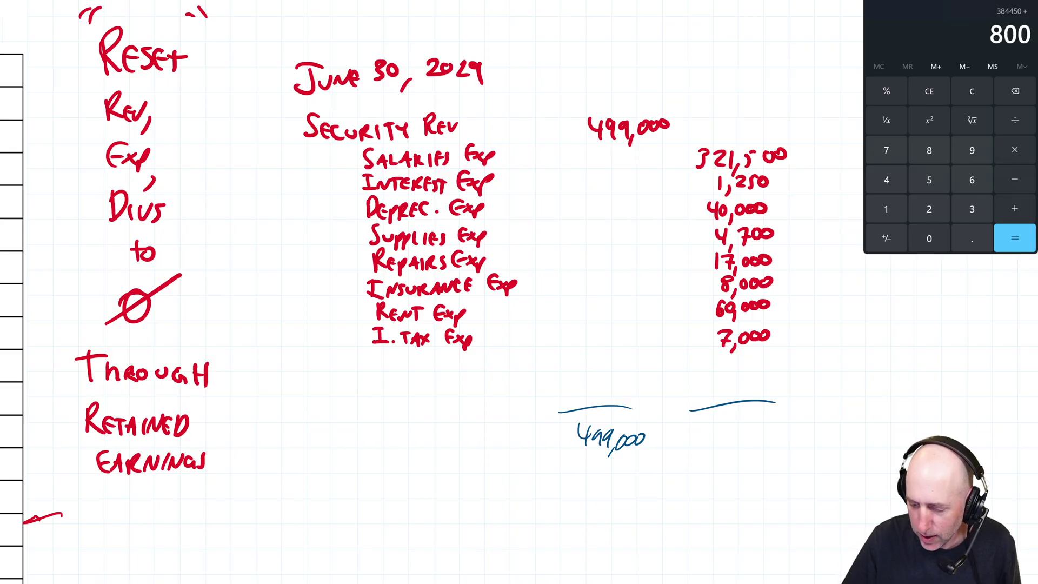
type("+60000")
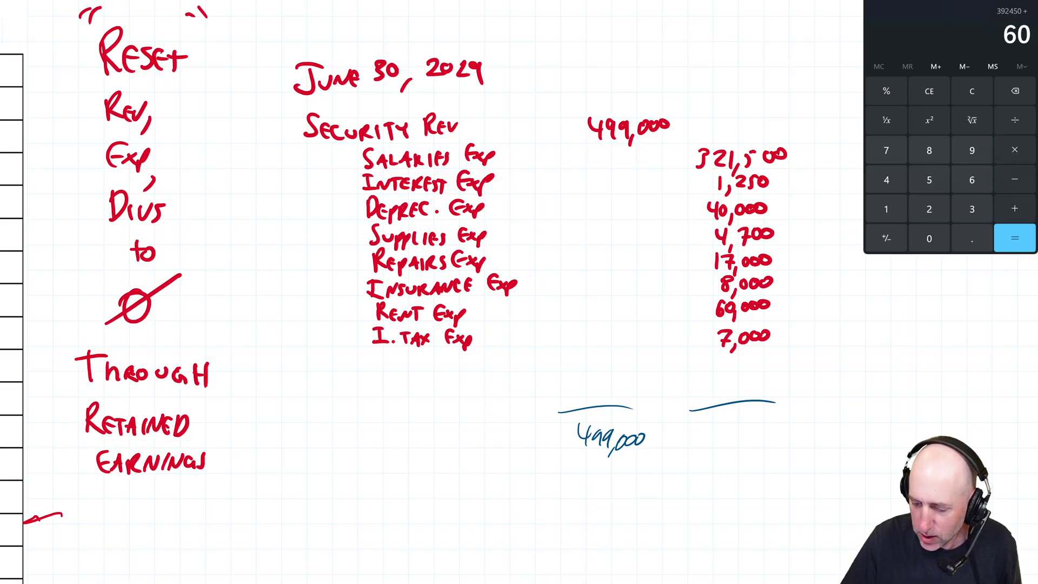
type("+7000")
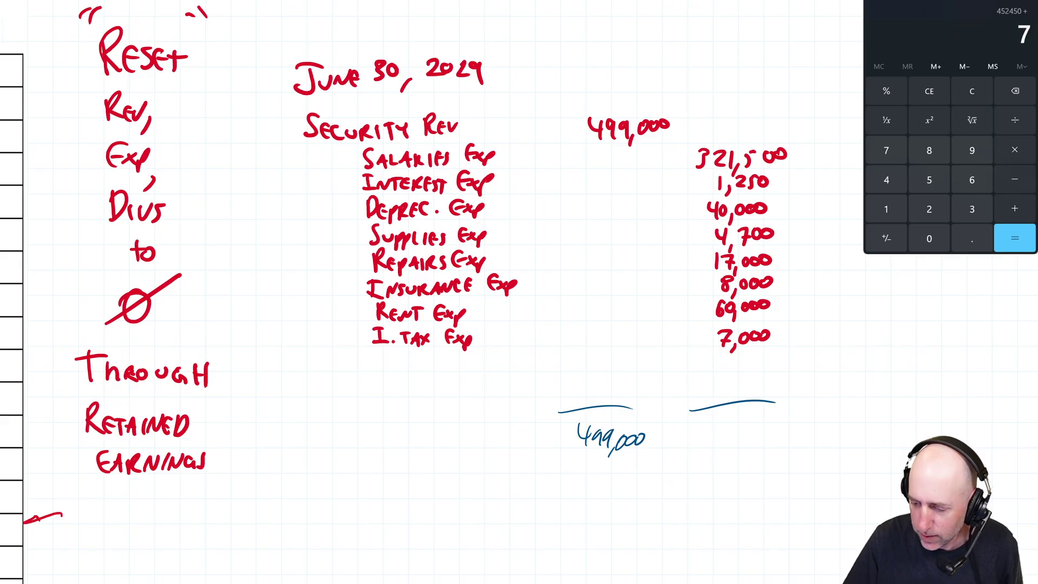
key("Return")
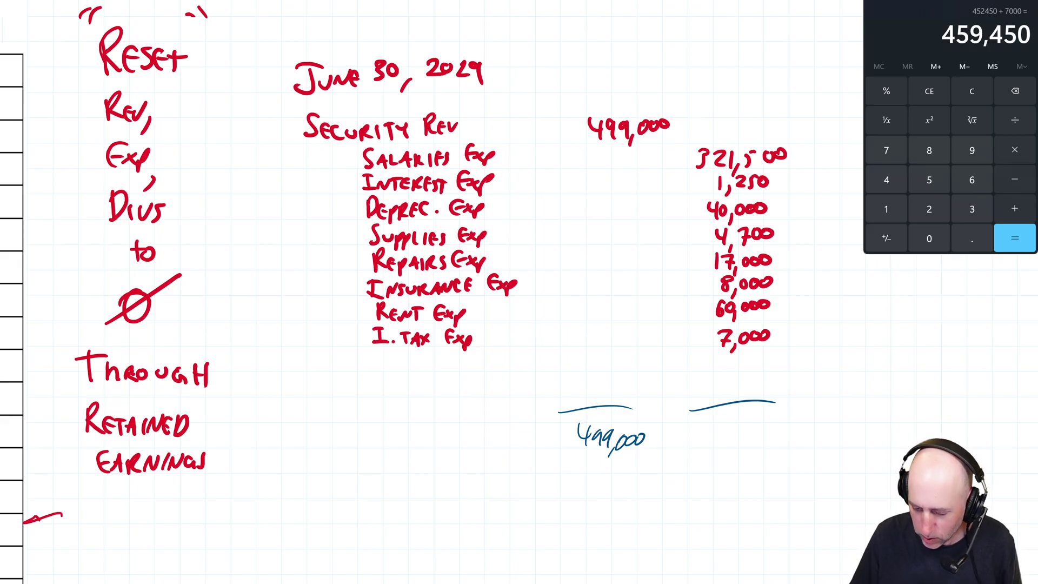
left_click_drag(708, 424, 698, 441)
mouse_move(723, 427)
left_mouse_down()
mouse_move(721, 438)
mouse_move(751, 434)
left_mouse_up()
left_click(731, 439)
left_click_drag(749, 428, 753, 441)
left_click_drag(755, 428, 761, 428)
left_click_drag(766, 429, 765, 429)
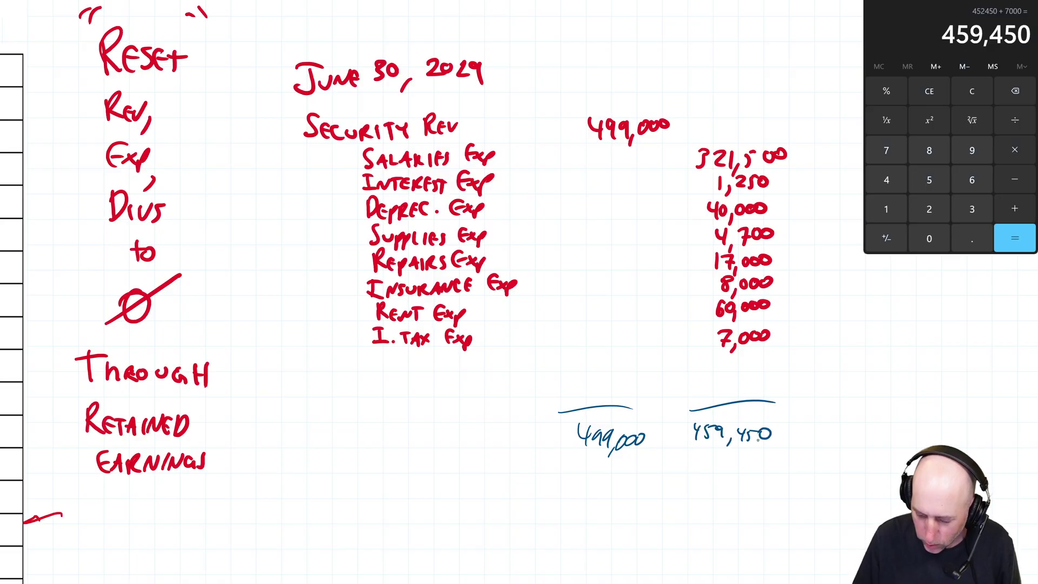
Subtract 499,000 from 459,450 and write the 39,550 difference below an arrow
mouse_move(711, 463)
left_mouse_down()
mouse_move(644, 476)
mouse_move(650, 490)
left_mouse_up()
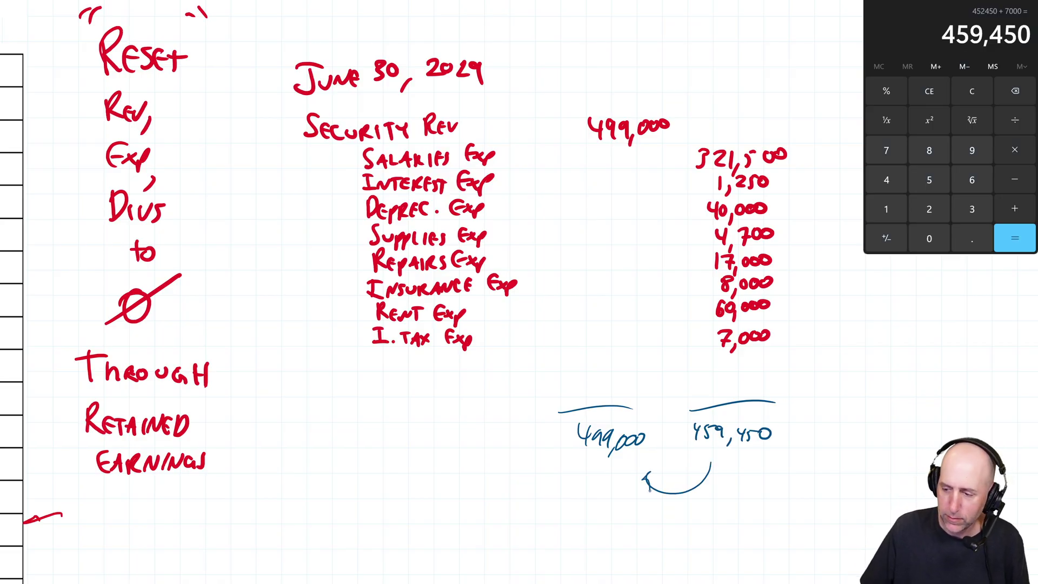
key("minus")
type("4990000")
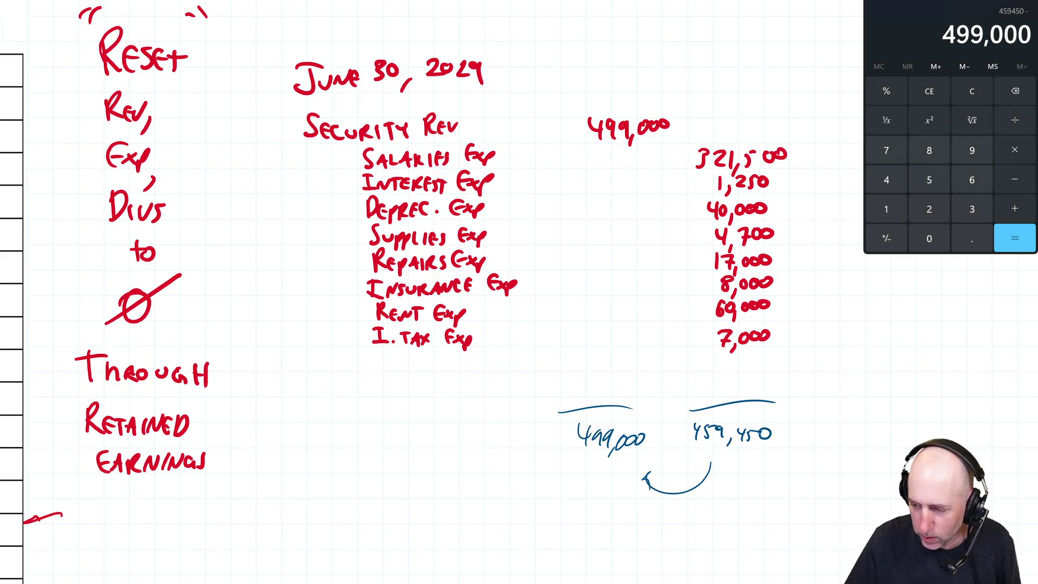
key("Return")
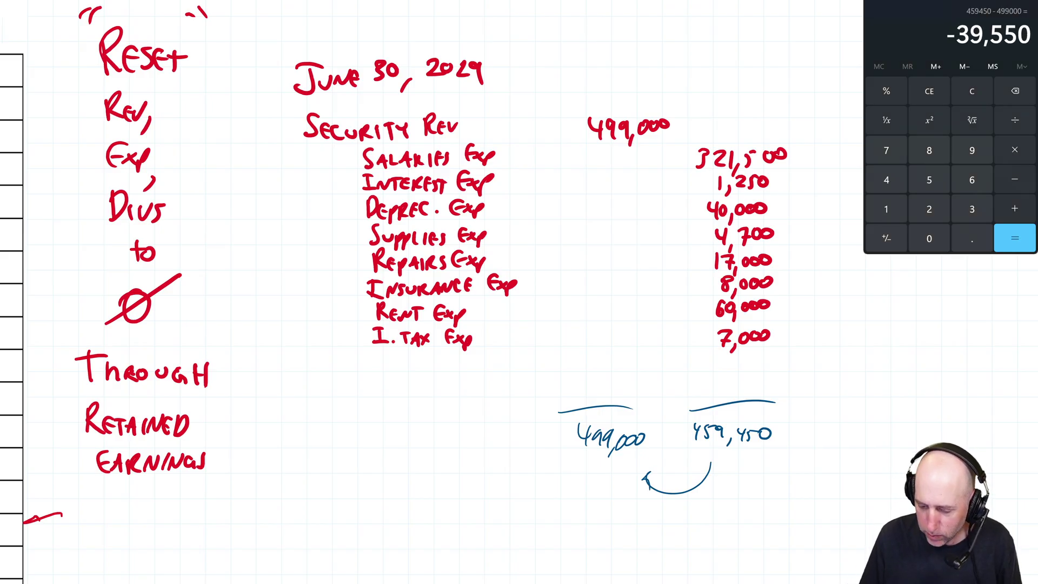
left_click_drag(664, 503, 678, 524)
mouse_move(688, 510)
left_mouse_down()
mouse_move(692, 521)
mouse_move(699, 509)
left_mouse_up()
left_click_drag(702, 510, 701, 510)
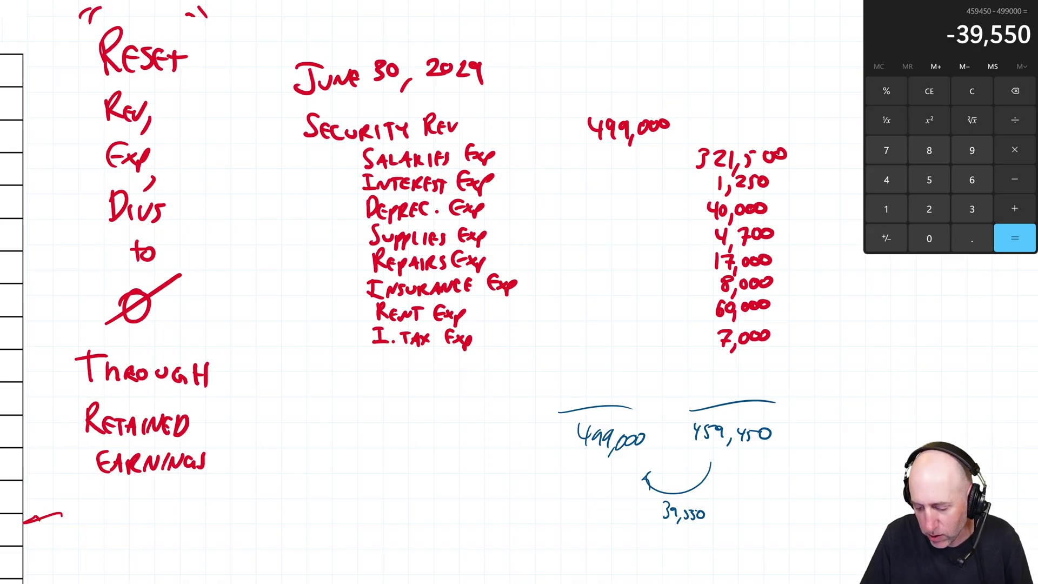
Add an R/E credit line of 39,550 below I. Tax Exp
mouse_move(376, 361)
left_mouse_down()
mouse_move(376, 382)
mouse_move(388, 382)
left_mouse_up()
mouse_move(397, 361)
left_mouse_down()
mouse_move(391, 382)
mouse_move(406, 383)
mouse_move(413, 365)
left_mouse_up()
mouse_move(713, 370)
left_mouse_down()
mouse_move(724, 374)
mouse_move(711, 386)
mouse_move(734, 393)
left_mouse_up()
left_click_drag(744, 371, 745, 385)
left_click_drag(751, 372, 757, 385)
left_click_drag(763, 374, 764, 382)
left_click_drag(768, 371, 777, 370)
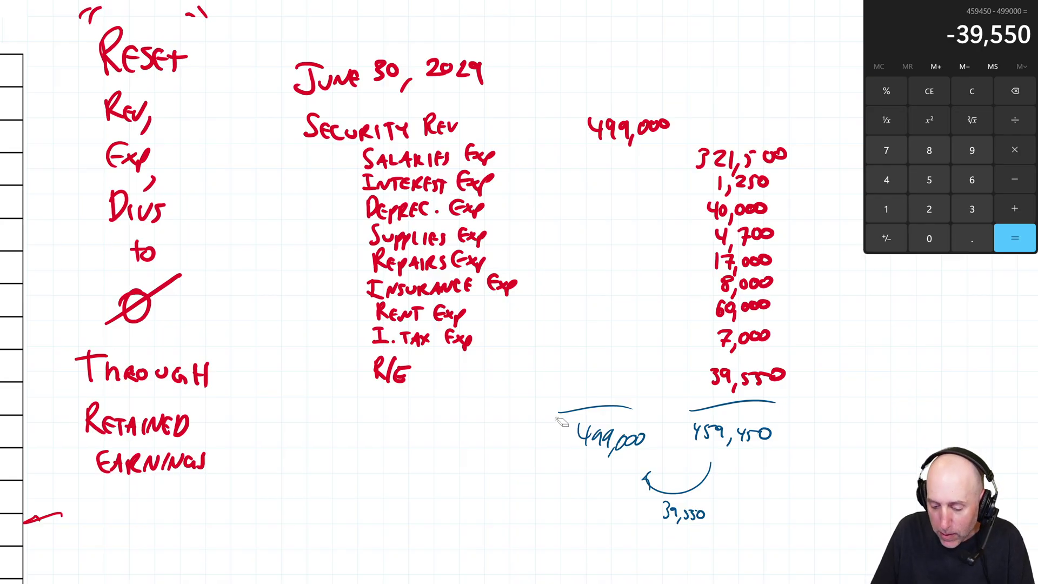
Erase the blue scratch calculations and start re-entering 321500 in Calculator
left_click_drag(600, 436, 568, 432)
left_click_drag(562, 410, 630, 409)
mouse_move(576, 433)
left_mouse_down()
mouse_move(737, 491)
mouse_move(784, 487)
mouse_move(676, 460)
mouse_move(693, 427)
left_mouse_up()
type("321500")
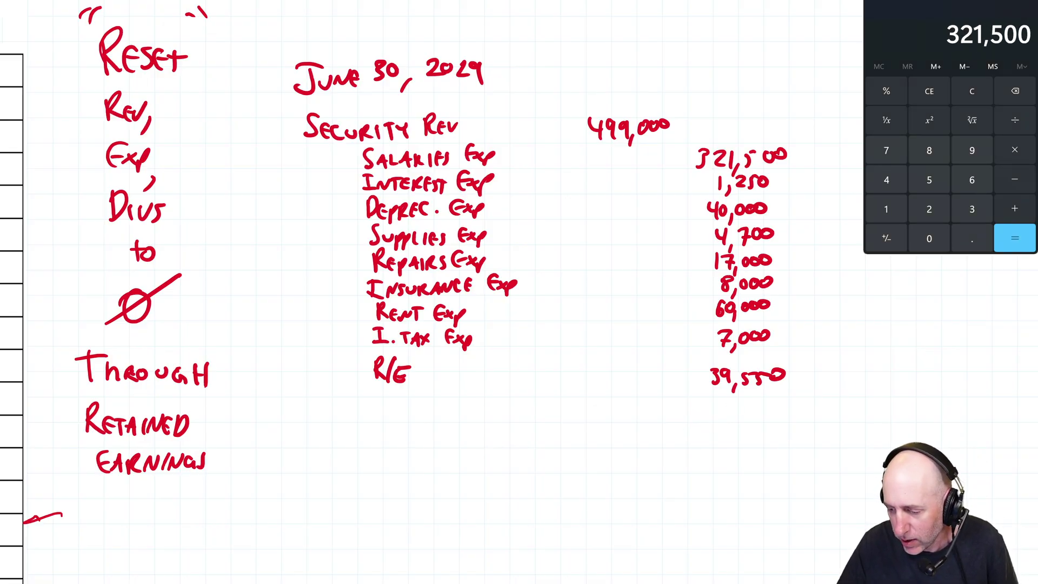
Add 1,250, 40,000, 4,700 and 17,000 onto the 321,500 in Calculator
key("plus")
type("1250")
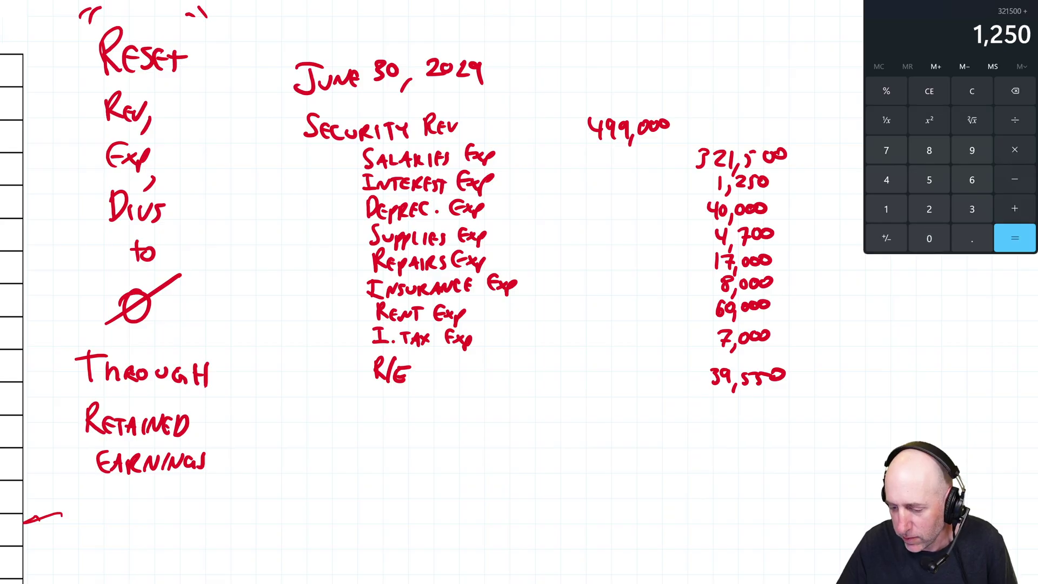
key("plus")
type("400")
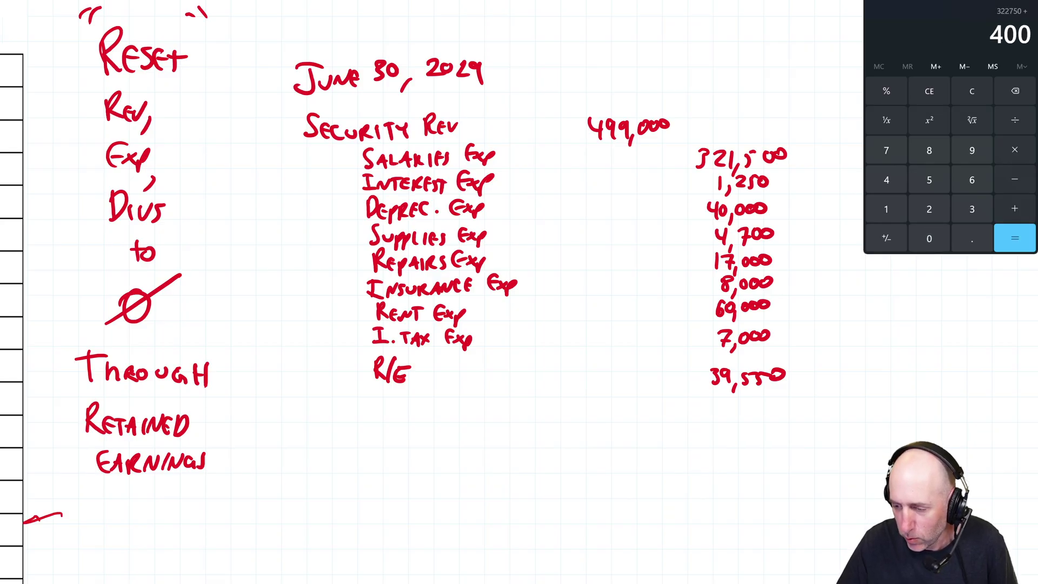
type("000")
key("plus")
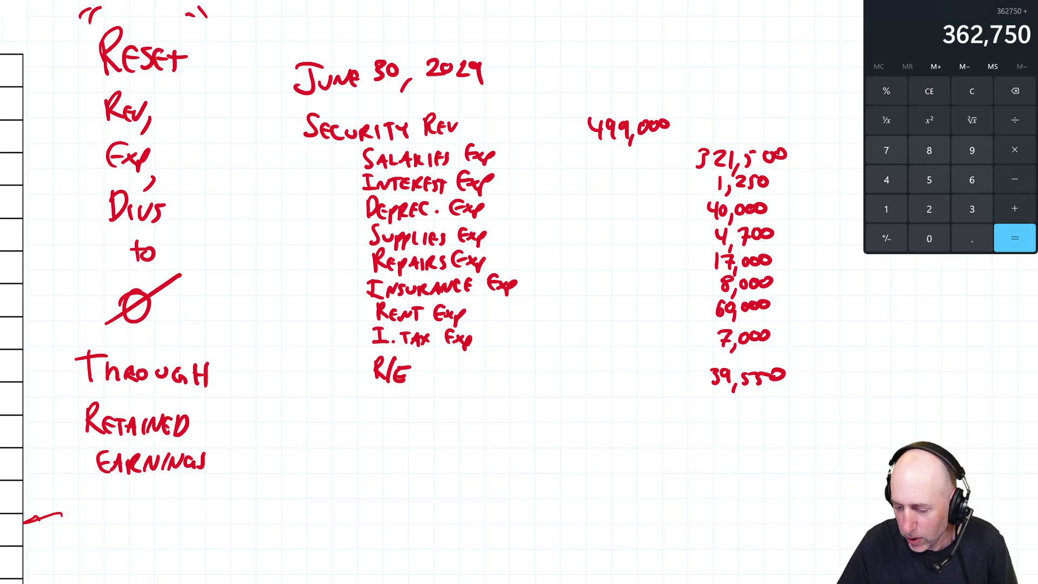
type("4700")
key("plus")
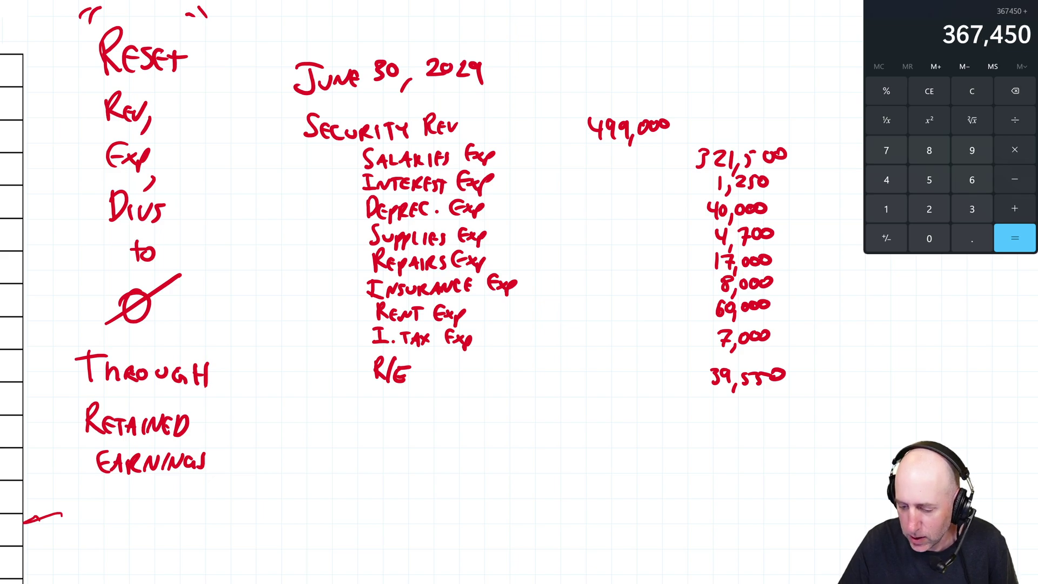
type("170000")
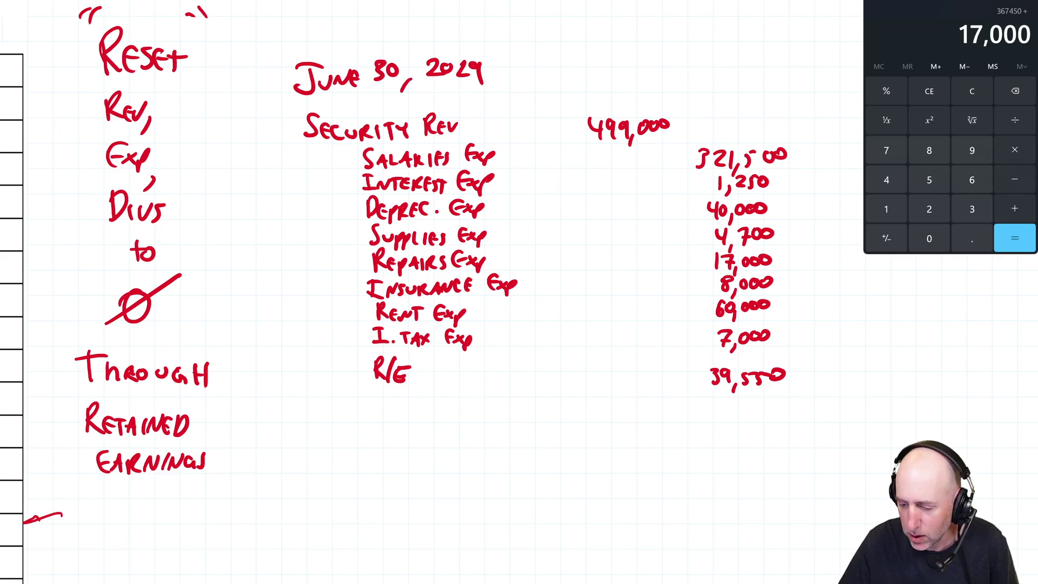
key("plus")
Add 8,000, 60,000, 7,000 and 39,550, confirming the total equals 499,000
type("80000")
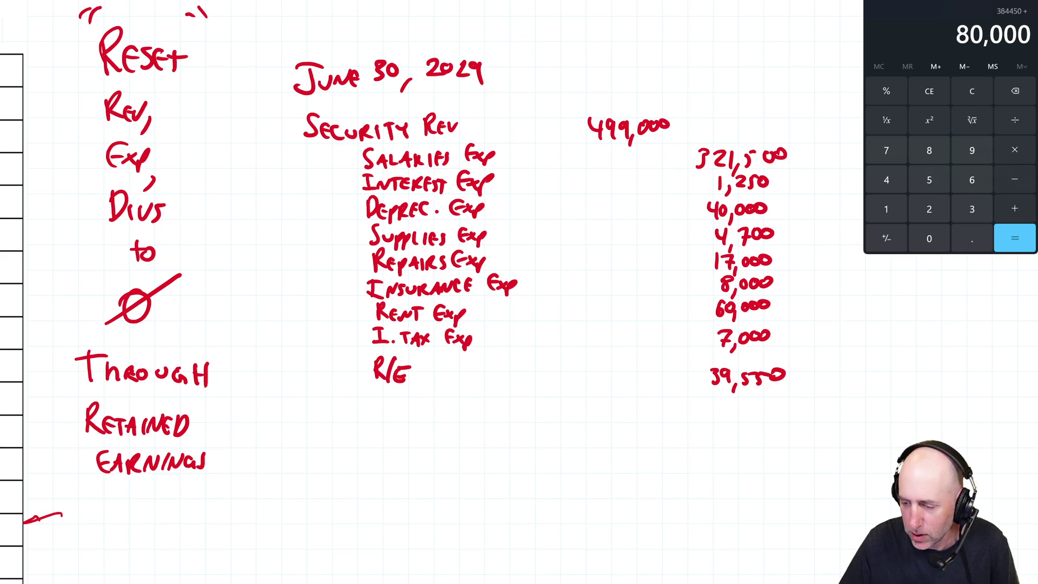
key("BackSpace")
key("plus")
type("60000")
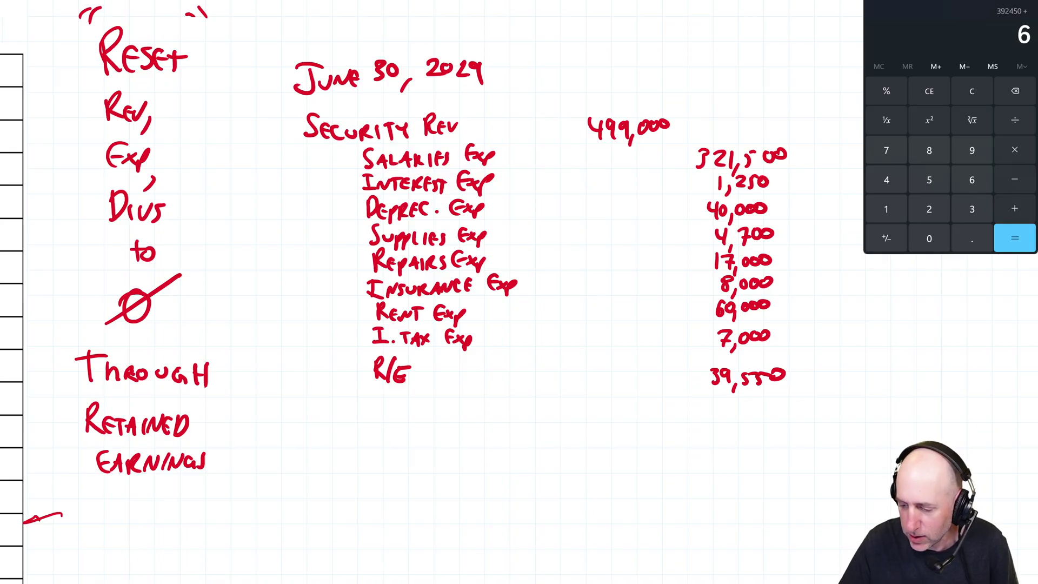
key("plus")
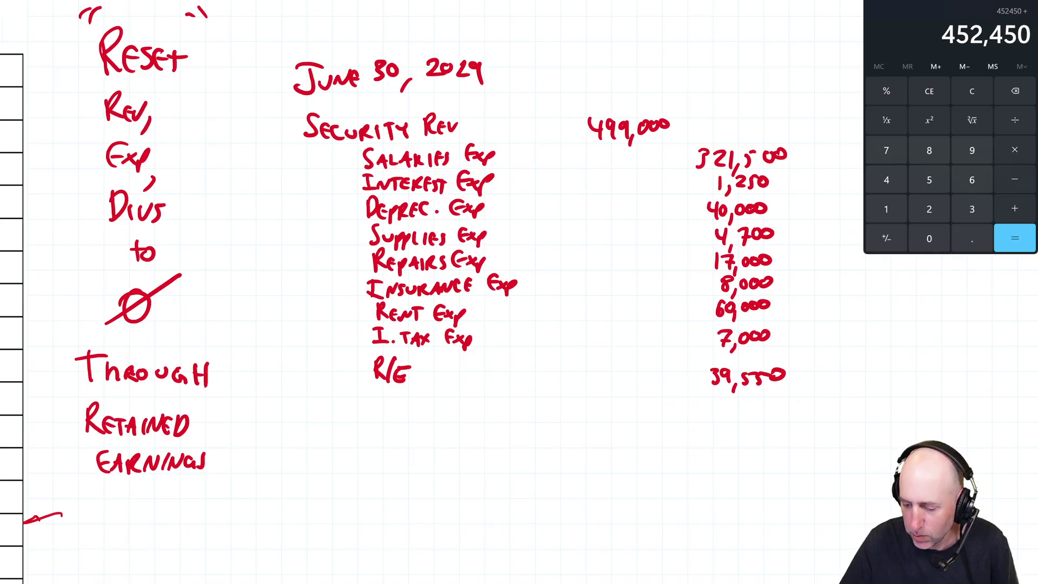
type("7000")
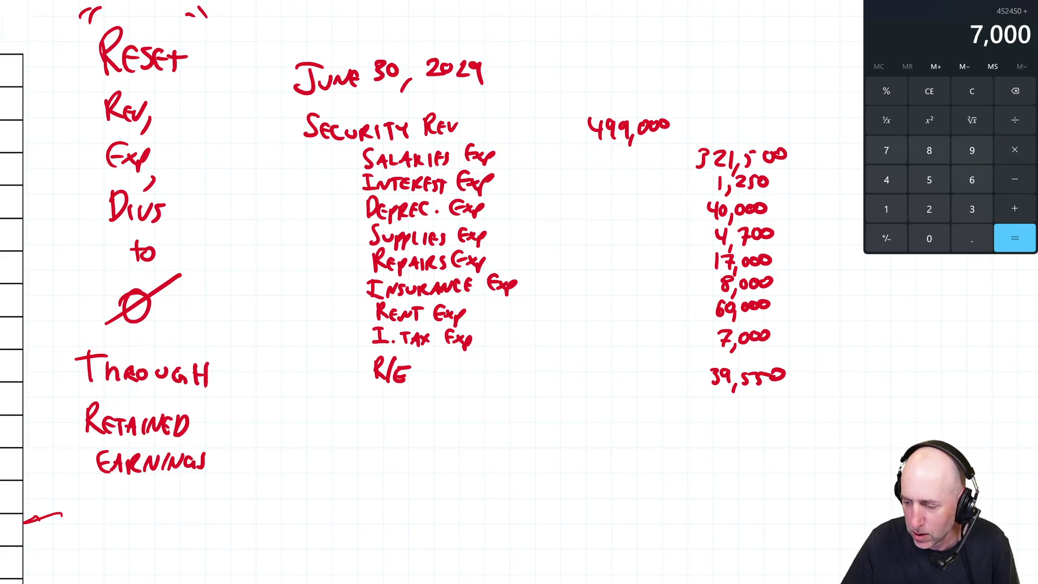
key("plus")
type("39550")
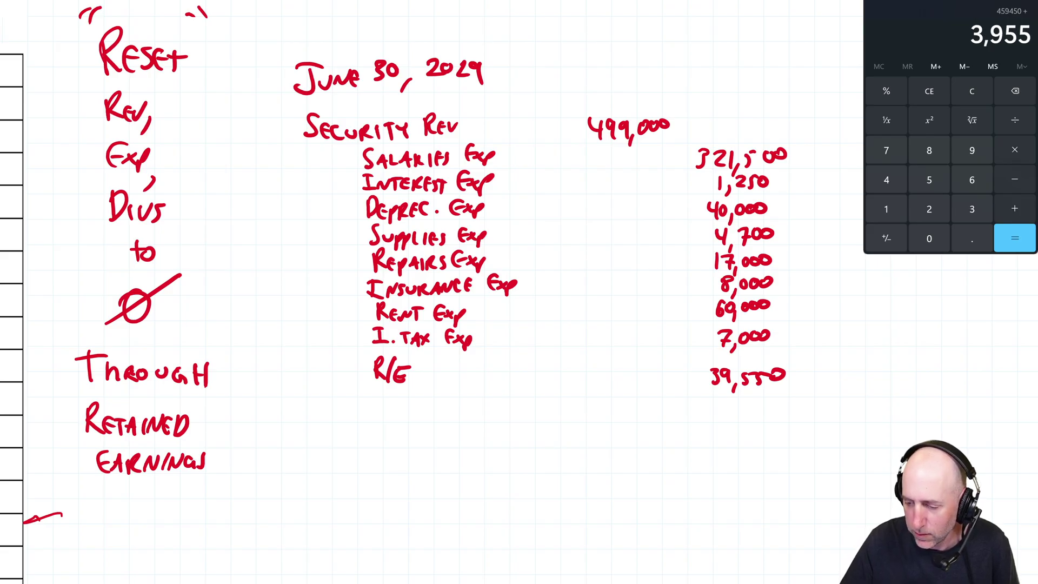
key("Return")
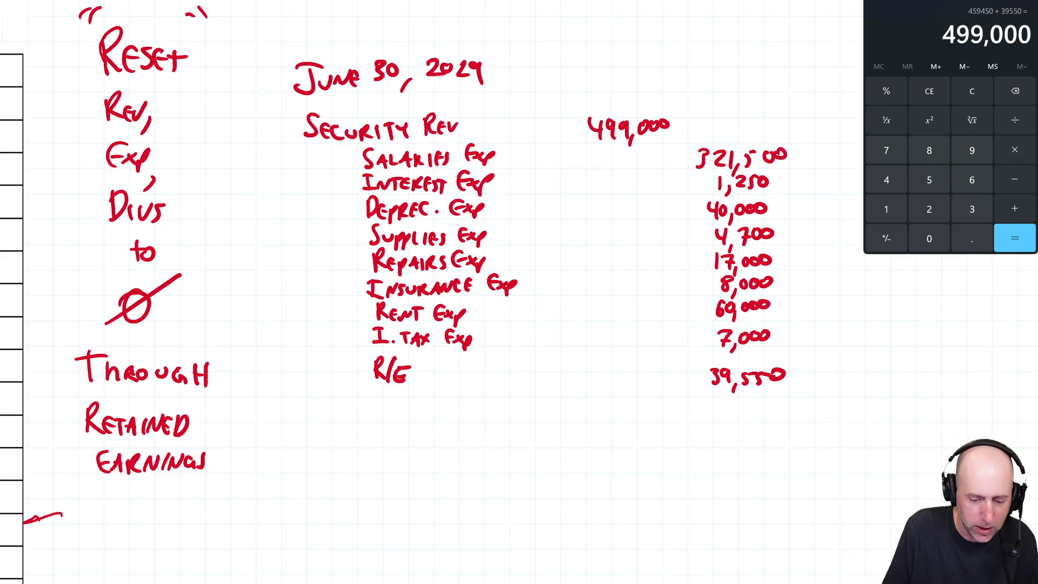
Write the date heading June 30, 2029 for the second closing entry
mouse_move(328, 420)
left_mouse_down()
mouse_move(324, 439)
mouse_move(300, 443)
left_mouse_up()
mouse_move(301, 424)
left_mouse_down()
mouse_move(337, 419)
mouse_move(351, 439)
mouse_move(376, 435)
left_mouse_up()
left_click_drag(381, 433, 383, 445)
mouse_move(405, 433)
left_mouse_down()
mouse_move(417, 432)
mouse_move(405, 452)
left_mouse_up()
mouse_move(423, 435)
left_mouse_down()
mouse_move(433, 465)
mouse_move(464, 452)
left_mouse_up()
left_click_drag(469, 437, 501, 456)
mouse_move(325, 324)
left_mouse_down()
mouse_move(698, 316)
mouse_move(853, 338)
left_mouse_up()
Tick off the 10,000 Dividends balance on the adjusted trial balance worksheet
scroll(536, 357, "down", 3)
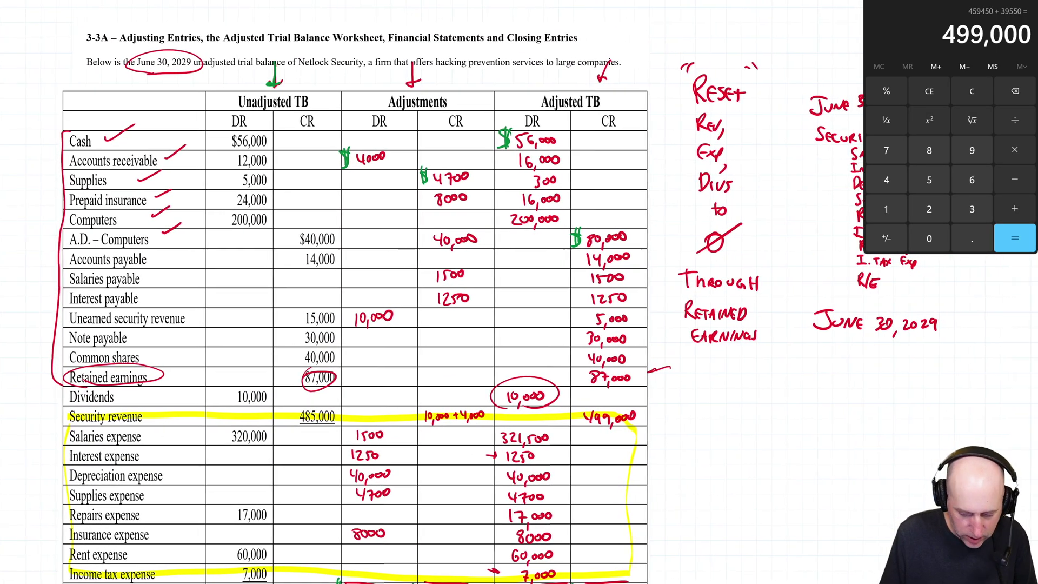
mouse_move(536, 357)
left_mouse_down()
mouse_move(530, 381)
mouse_move(516, 379)
left_mouse_up()
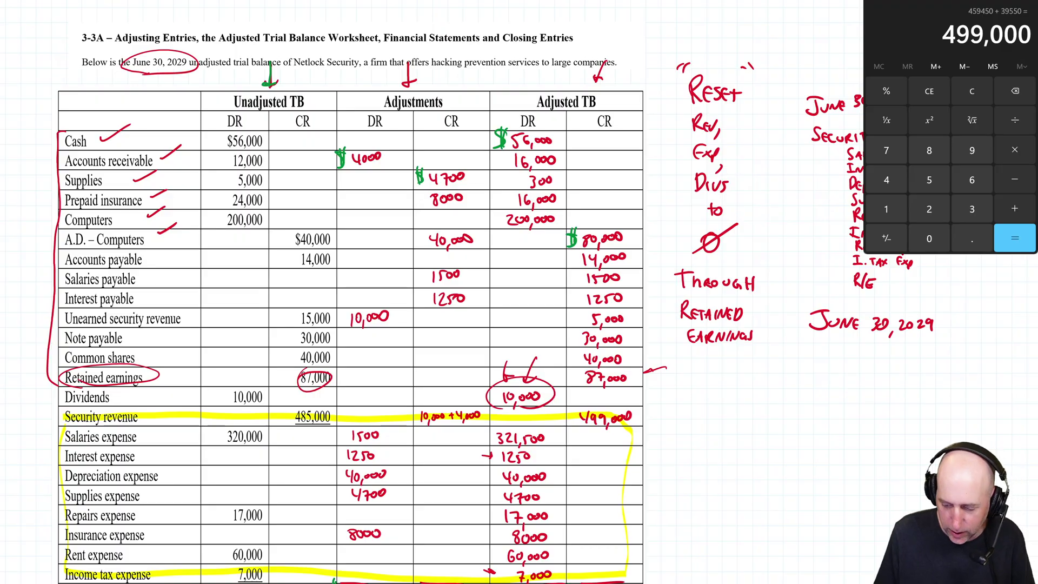
left_click_drag(703, 324, 203, 320)
scroll(462, 378, "up", 2)
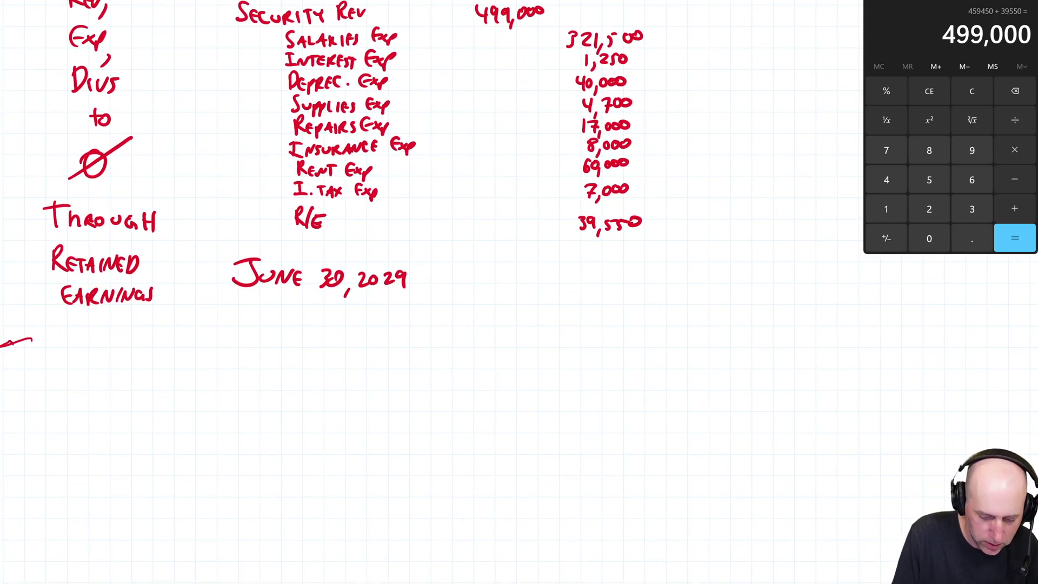
Write the Dividends credit line with its 10,000 amount
left_click_drag(309, 352, 309, 370)
mouse_move(328, 370)
left_mouse_down()
mouse_move(350, 356)
mouse_move(358, 369)
left_mouse_up()
mouse_move(359, 355)
left_mouse_down()
mouse_move(359, 369)
mouse_move(382, 367)
left_mouse_up()
mouse_move(385, 368)
left_mouse_down()
mouse_move(397, 354)
mouse_move(399, 369)
left_mouse_up()
left_click_drag(406, 355, 404, 369)
left_click_drag(591, 348, 589, 368)
left_click_drag(594, 352, 597, 354)
mouse_move(604, 366)
left_mouse_down()
mouse_move(600, 374)
mouse_move(609, 358)
left_mouse_up()
left_click_drag(619, 356, 629, 356)
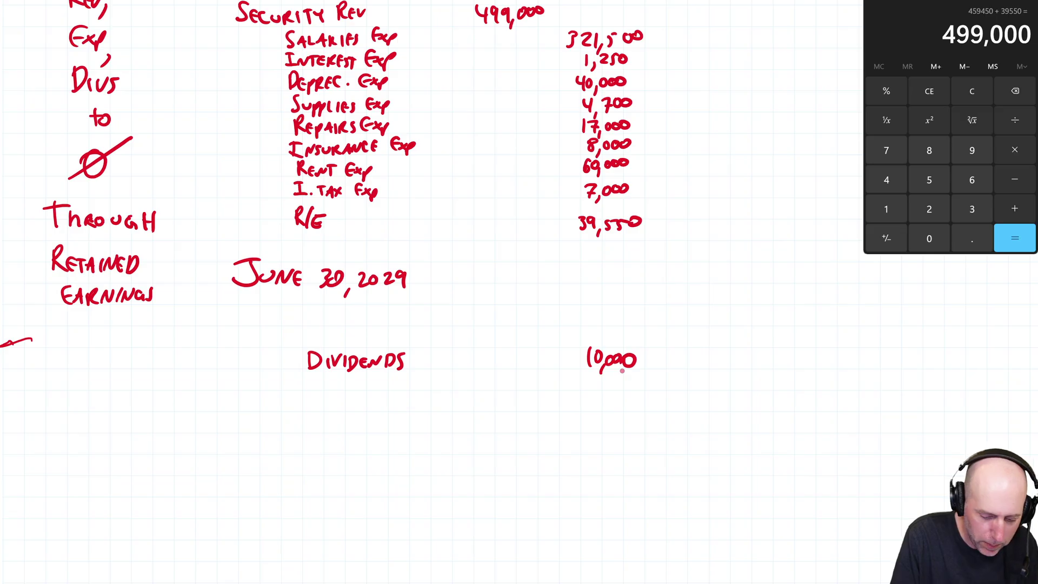
Write R/E above Dividends as the 10,000 debit
mouse_move(238, 325)
left_mouse_down()
mouse_move(238, 344)
mouse_move(258, 347)
left_mouse_up()
mouse_move(275, 330)
left_mouse_down()
mouse_move(267, 345)
mouse_move(285, 331)
left_mouse_up()
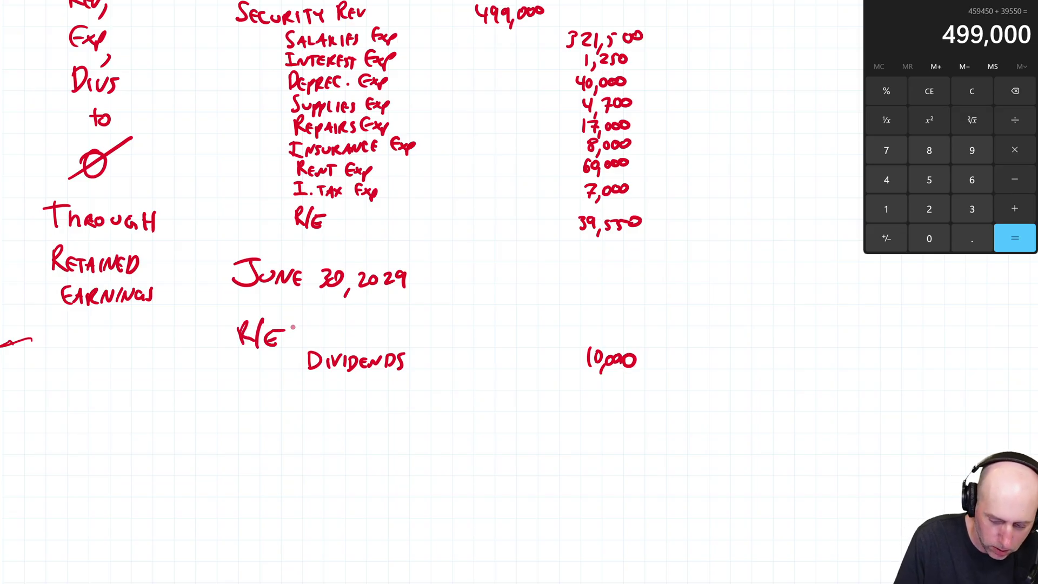
mouse_move(495, 328)
left_mouse_down()
mouse_move(493, 344)
mouse_move(501, 330)
left_mouse_up()
mouse_move(508, 342)
left_mouse_down()
mouse_move(505, 352)
mouse_move(518, 332)
left_mouse_up()
left_click_drag(522, 330, 531, 332)
left_click_drag(541, 329, 543, 331)
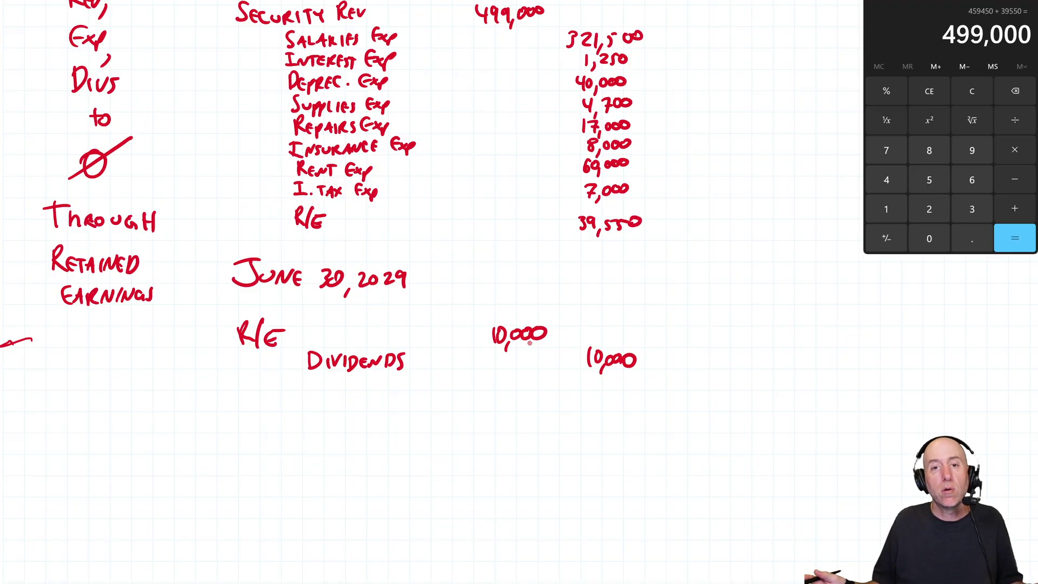
scroll(530, 343, "up", 3)
scroll(379, 301, "down", 2)
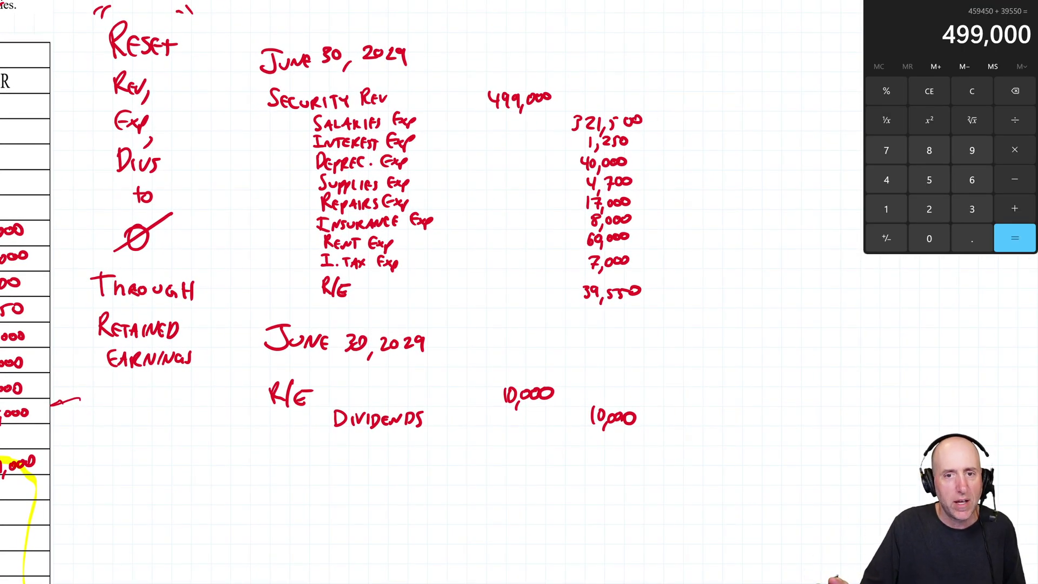
mouse_move(675, 91)
left_mouse_down()
mouse_move(721, 102)
mouse_move(676, 294)
left_mouse_up()
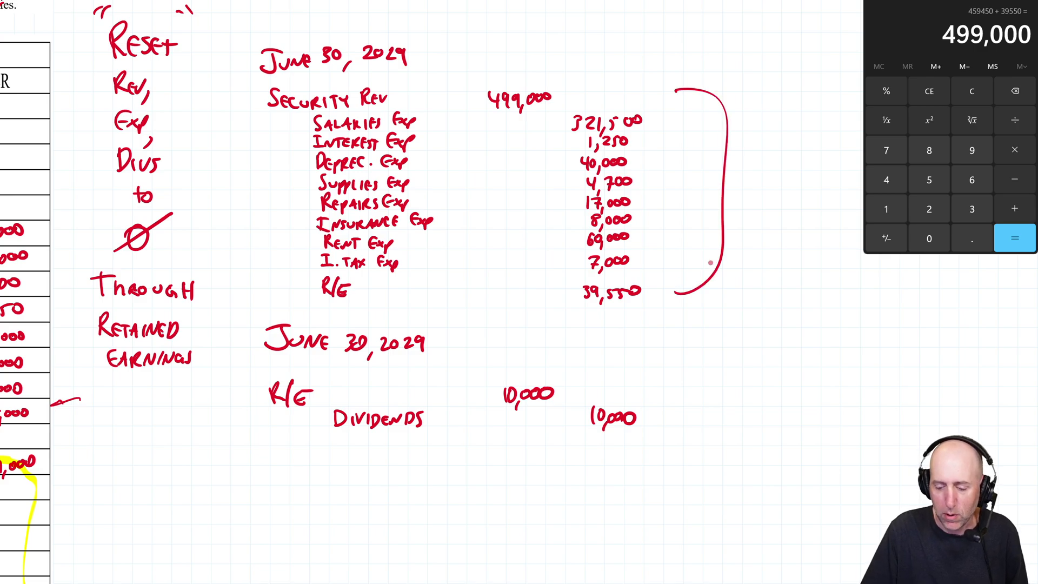
left_click_drag(664, 366, 665, 448)
key("ctrl+z")
key("ctrl+z")
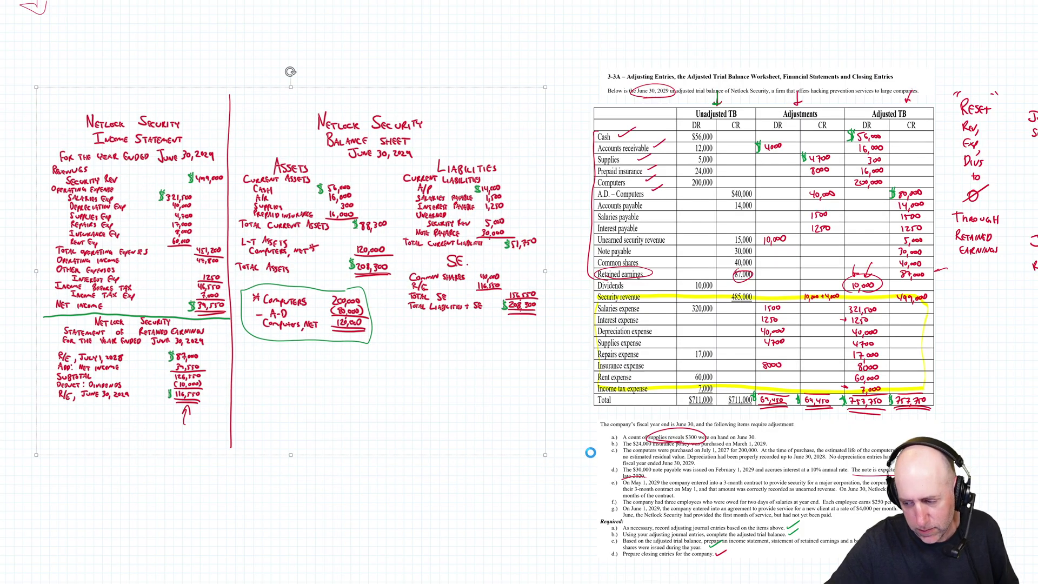
Pan right across the financial statements to bring the retained earnings statement into view
scroll(557, 125, "right", 10)
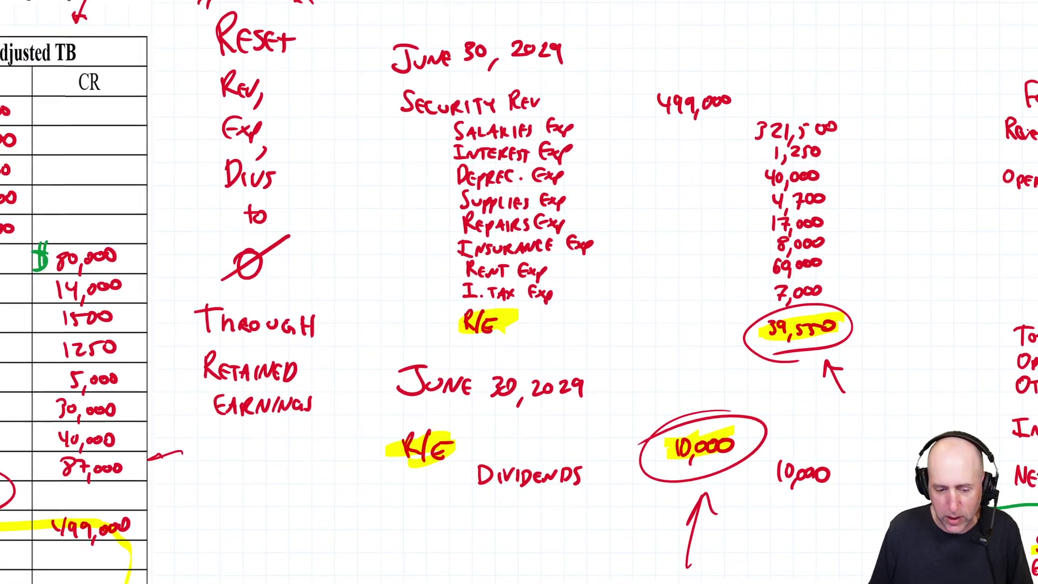
left_click(540, 294)
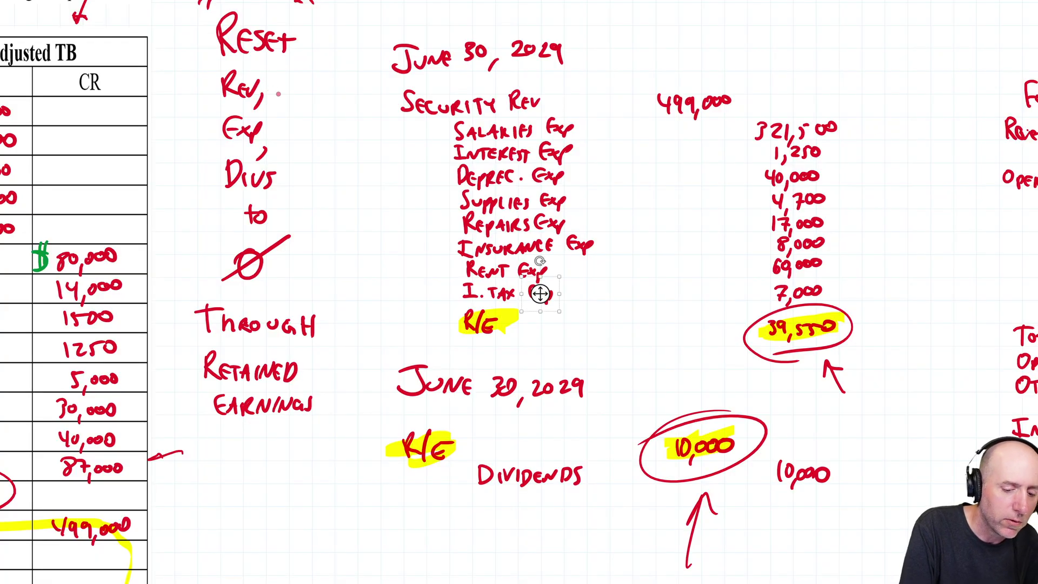